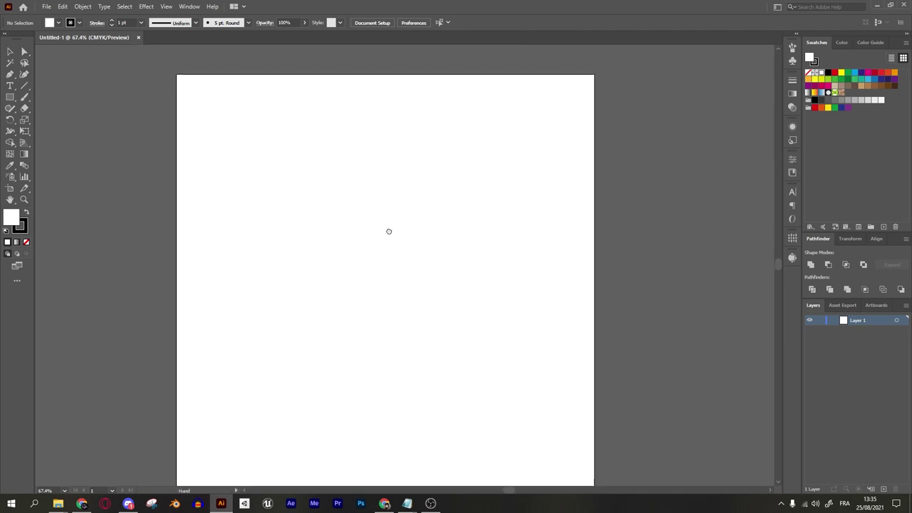
# Draw three long horizontal lines and a short vertical line at their left end
pyautogui.moveTo(226, 182); pyautogui.dragTo(580, 190)
pyautogui.moveTo(254, 266); pyautogui.dragTo(590, 266)
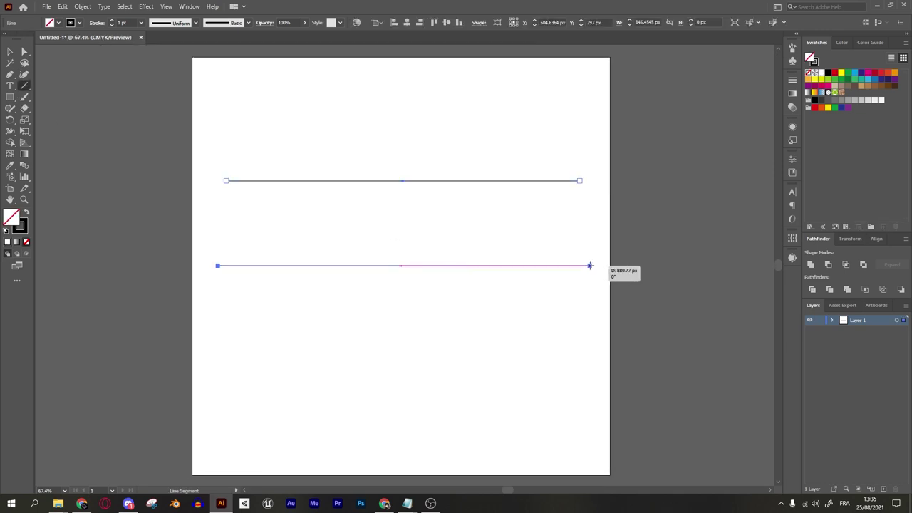
pyautogui.moveTo(248, 302); pyautogui.dragTo(596, 306)
pyautogui.moveTo(226, 259); pyautogui.dragTo(226, 310)
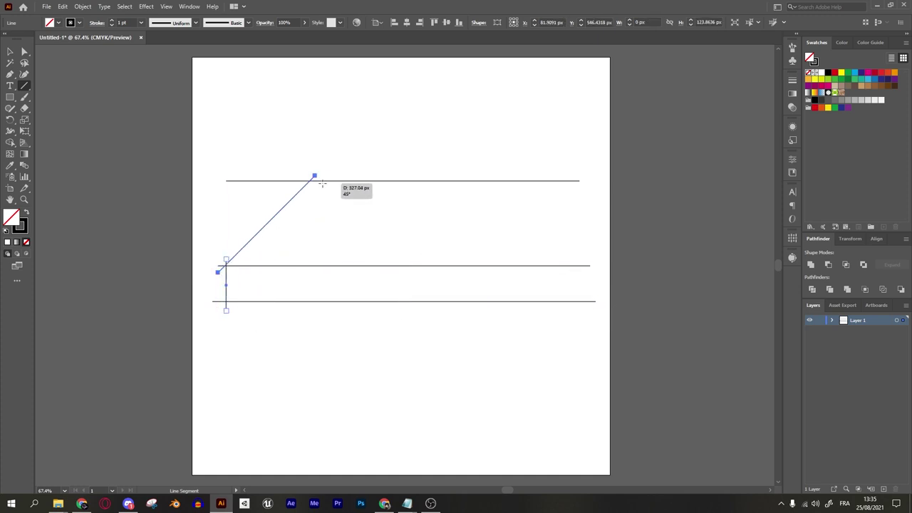
# Snap a 45° diagonal onto the left line intersection in Outline view
pyautogui.click(9, 52)
pyautogui.click(316, 249)
pyautogui.hotkey('ctrl', 'y')
pyautogui.scroll(5, 218, 265)
pyautogui.moveTo(238, 238); pyautogui.dragTo(244, 256)
pyautogui.scroll(-3, 245, 285)
pyautogui.scroll(-2, 285, 250)
pyautogui.hotkey('ctrl', 'y')
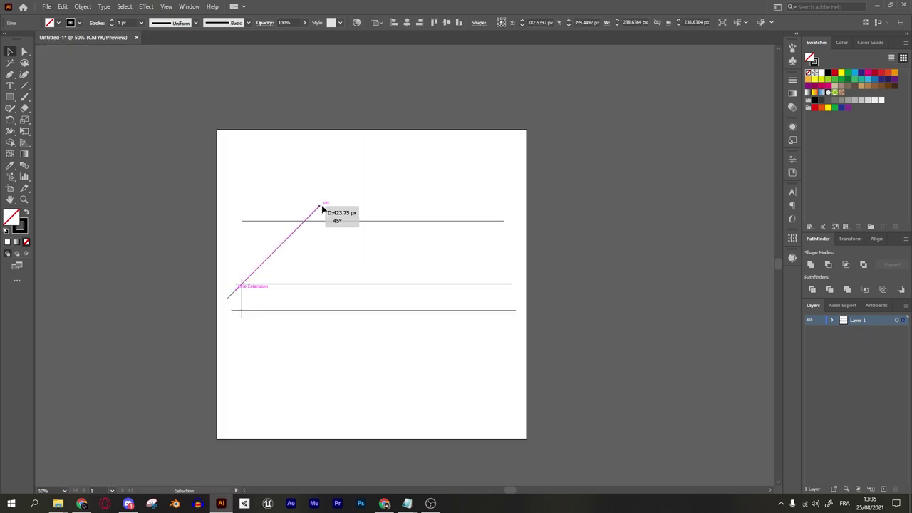
# Copy the diagonal to the far right and draw a vertical through the right intersection
pyautogui.moveTo(298, 252); pyautogui.dragTo(480, 273)
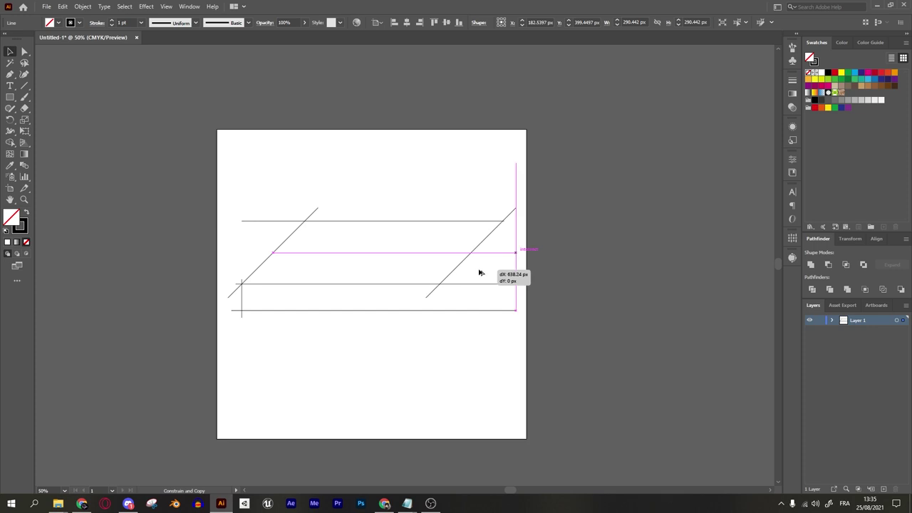
pyautogui.press('\\')
pyautogui.scroll(3, 161, 314)
pyautogui.moveTo(402, 224); pyautogui.dragTo(402, 323)
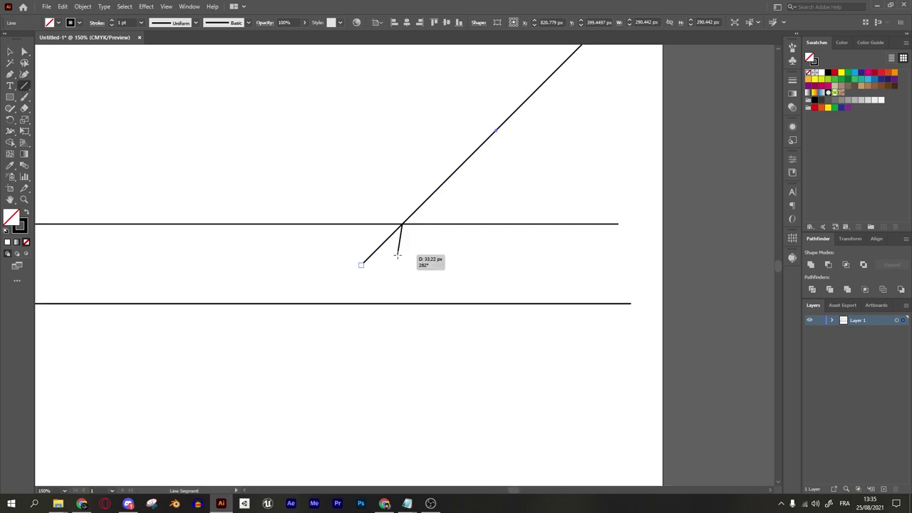
pyautogui.moveTo(404, 288); pyautogui.dragTo(402, 289)
pyautogui.press('v')
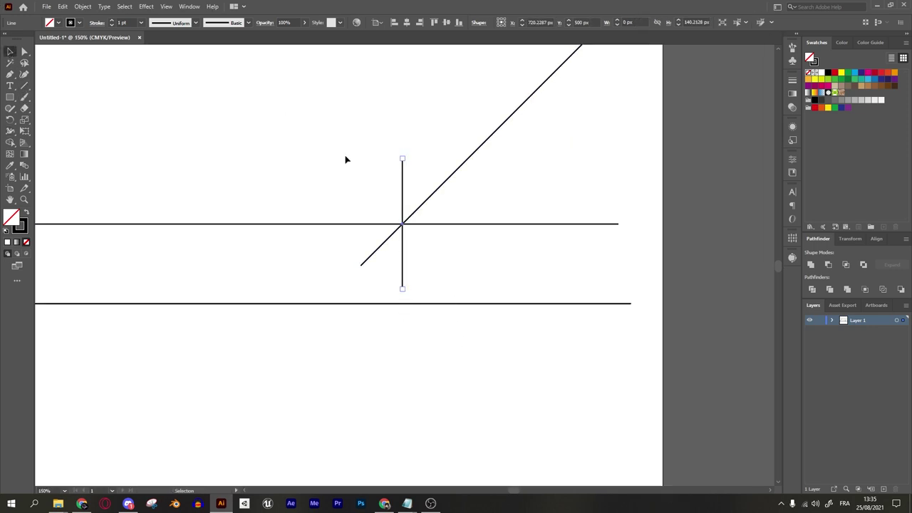
pyautogui.scroll(-2, 452, 186)
pyautogui.moveTo(404, 211); pyautogui.dragTo(381, 293)
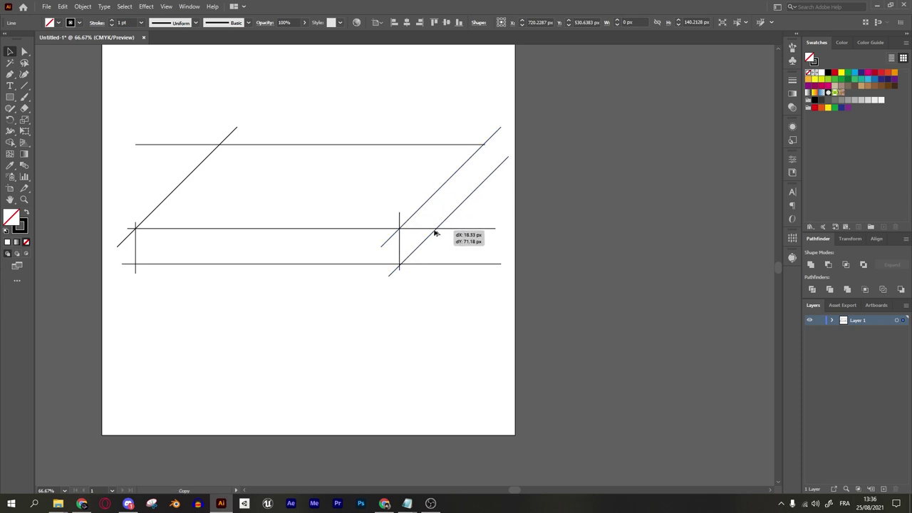
# Add a parallel right diagonal, align the vertical in Outline view, and copy a diagonal leftward
pyautogui.hotkey('ctrl', 'y')
pyautogui.scroll(5, 433, 230)
pyautogui.scroll(2, 356, 312)
pyautogui.moveTo(381, 292)
pyautogui.mouseDown()
pyautogui.moveTo(361, 336)
pyautogui.moveTo(269, 380)
pyautogui.moveTo(435, 193)
pyautogui.mouseUp()
pyautogui.scroll(-5, 370, 321)
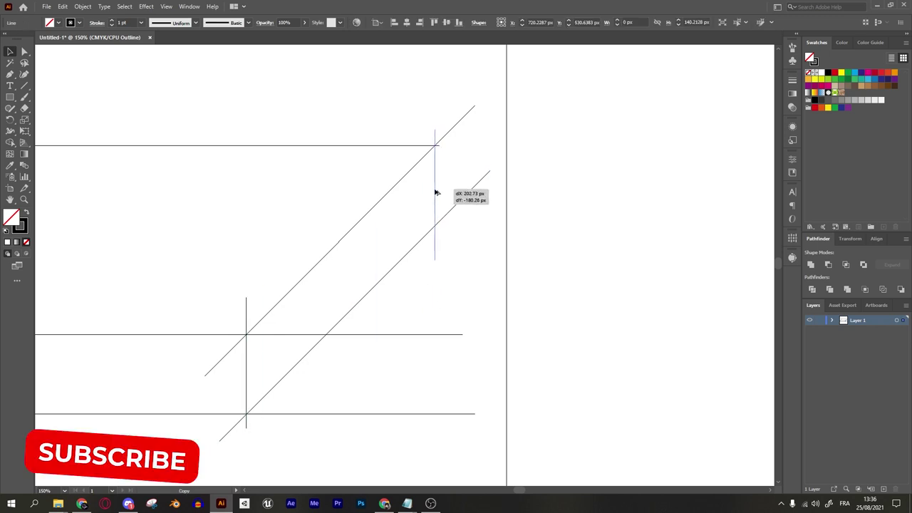
pyautogui.scroll(5, 460, 139)
pyautogui.hotkey('ctrl', 'y')
pyautogui.hotkey('ctrl', 'y')
pyautogui.scroll(5, 566, 171)
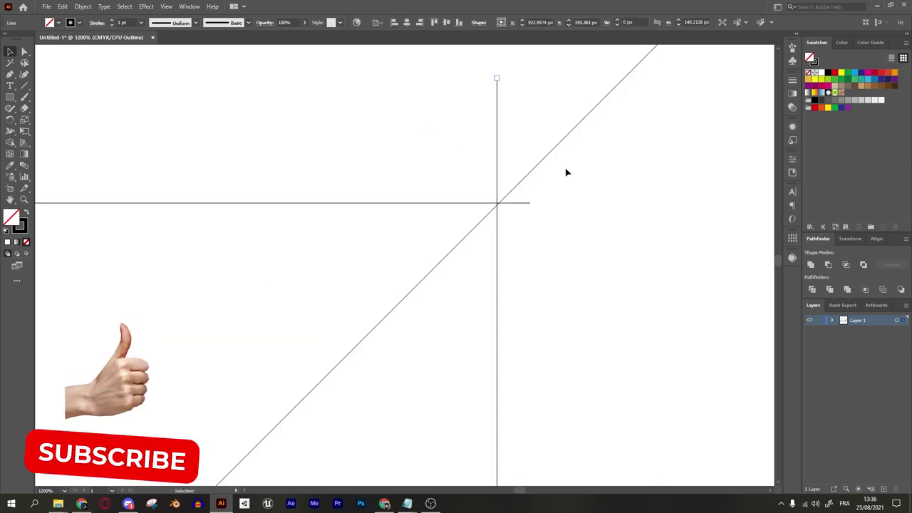
pyautogui.moveTo(428, 221); pyautogui.dragTo(442, 222)
pyautogui.scroll(-8, 576, 253)
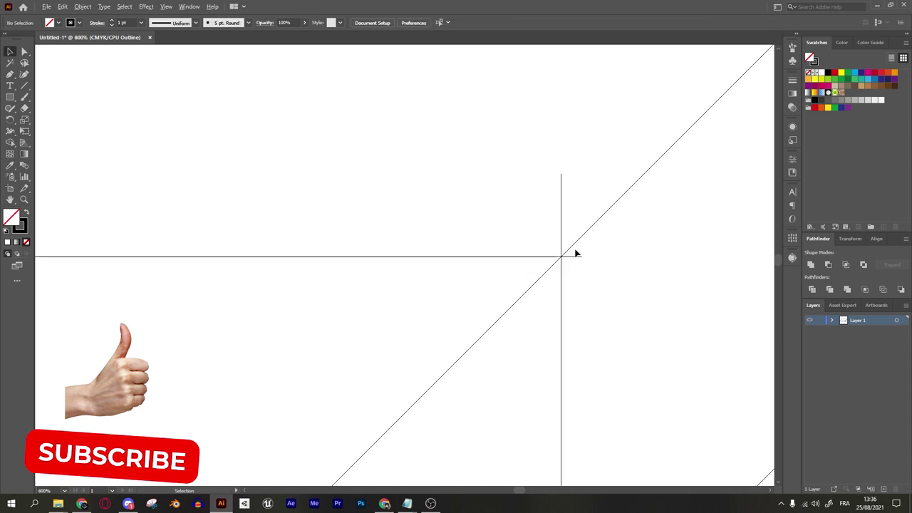
pyautogui.scroll(-2, 575, 251)
pyautogui.hotkey('ctrl', 'y')
pyautogui.moveTo(592, 235); pyautogui.dragTo(258, 227)
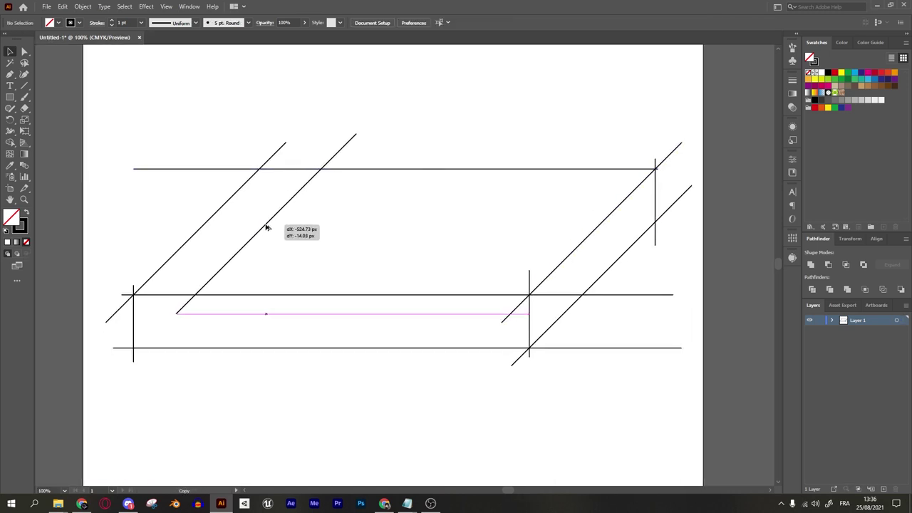
# Place a diagonal copy beside the left diagonal, plus a shortened diagonal copy moved down-left
pyautogui.moveTo(258, 227); pyautogui.dragTo(268, 228)
pyautogui.press('\\')
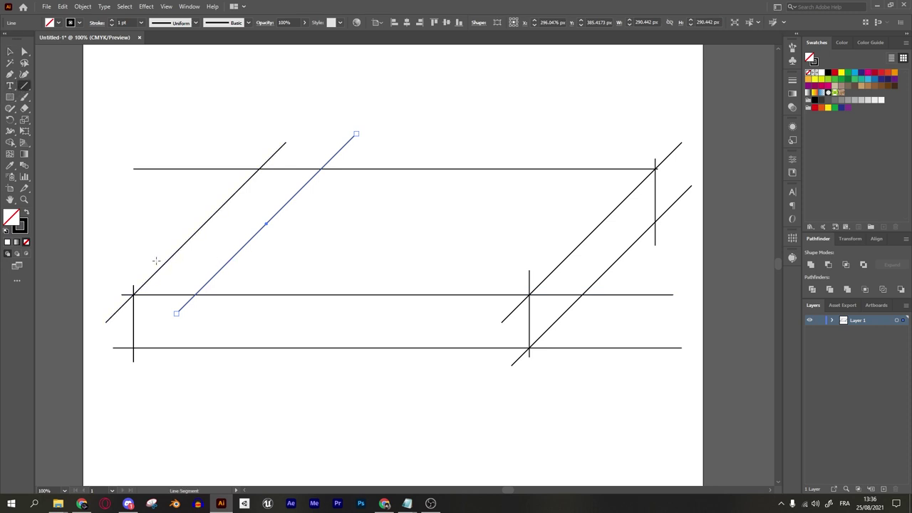
pyautogui.click(11, 50)
pyautogui.moveTo(295, 197); pyautogui.dragTo(371, 211)
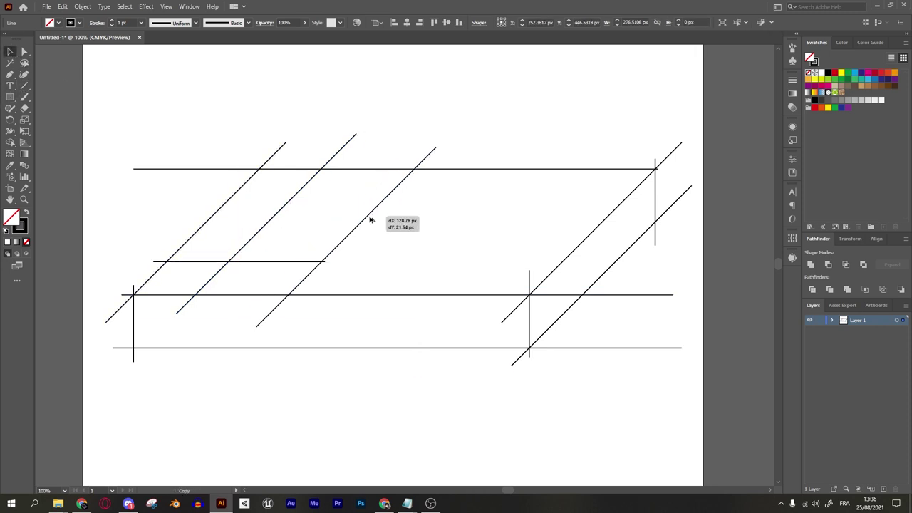
pyautogui.moveTo(421, 156); pyautogui.dragTo(393, 193)
pyautogui.moveTo(359, 227); pyautogui.dragTo(325, 267)
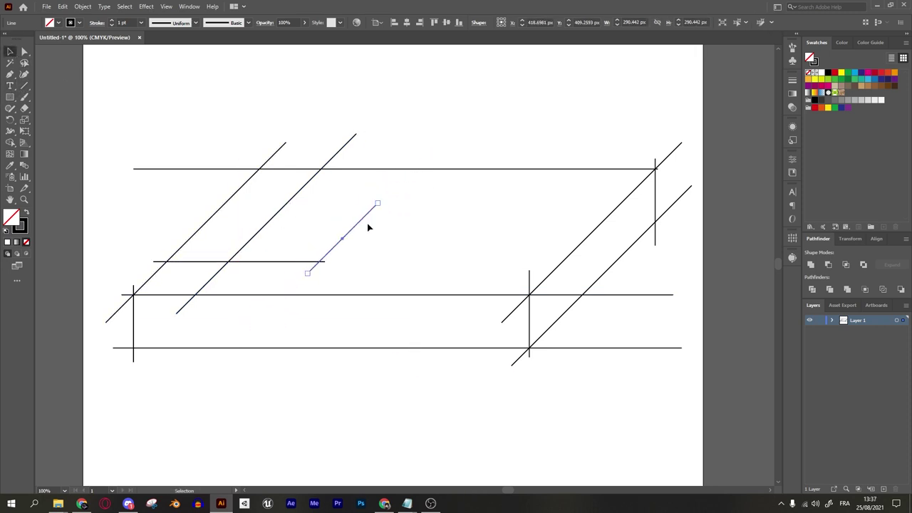
# Draw a middle vertical and align it on the intersection in Outline view
pyautogui.press('\\')
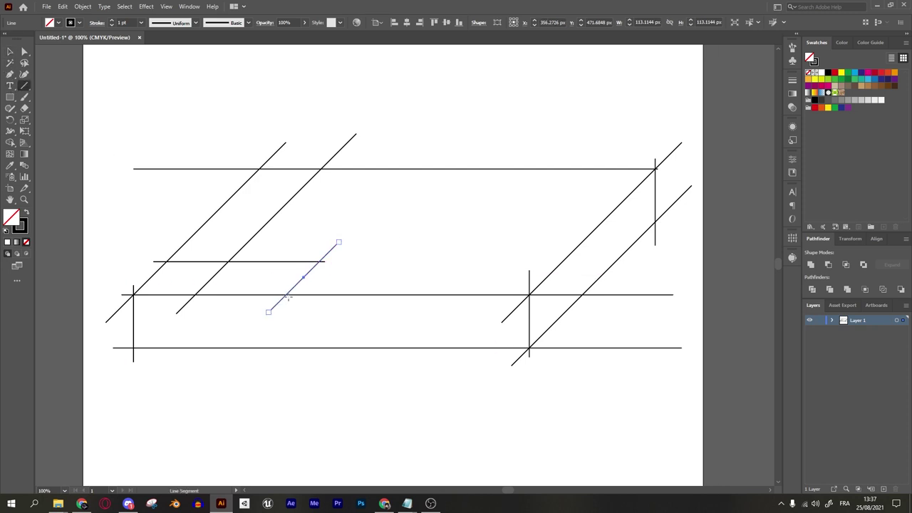
pyautogui.hotkey('ctrl', 'y')
pyautogui.press('v')
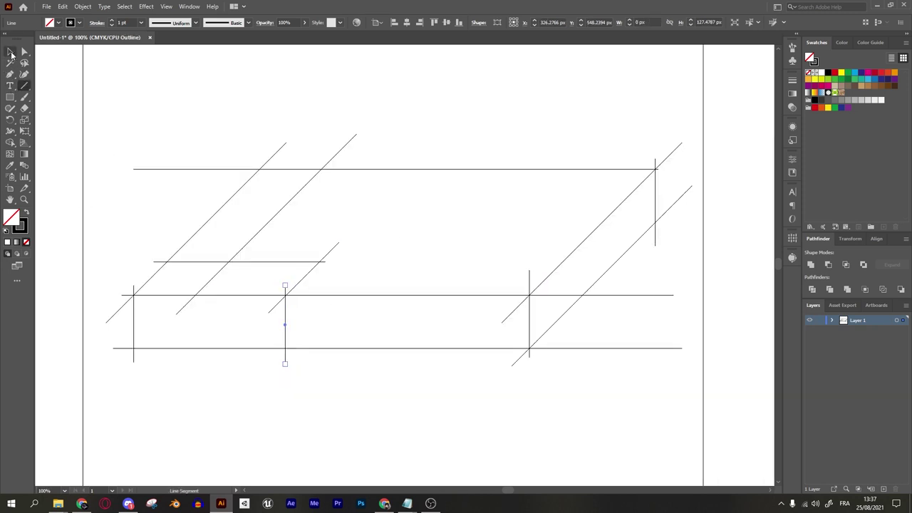
pyautogui.scroll(1, 297, 306)
pyautogui.scroll(2, 297, 305)
pyautogui.moveTo(263, 302); pyautogui.dragTo(268, 302)
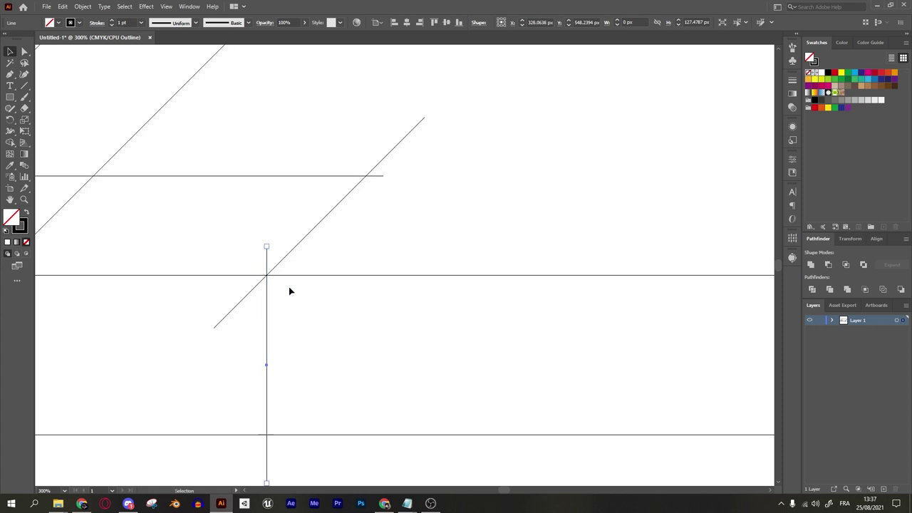
pyautogui.click(370, 270)
pyautogui.scroll(-3, 370, 271)
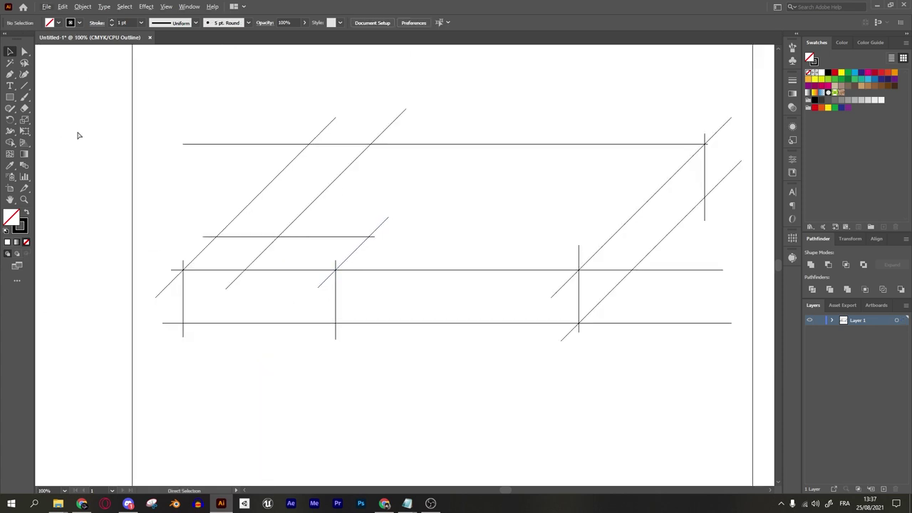
pyautogui.hotkey('ctrl', 'y')
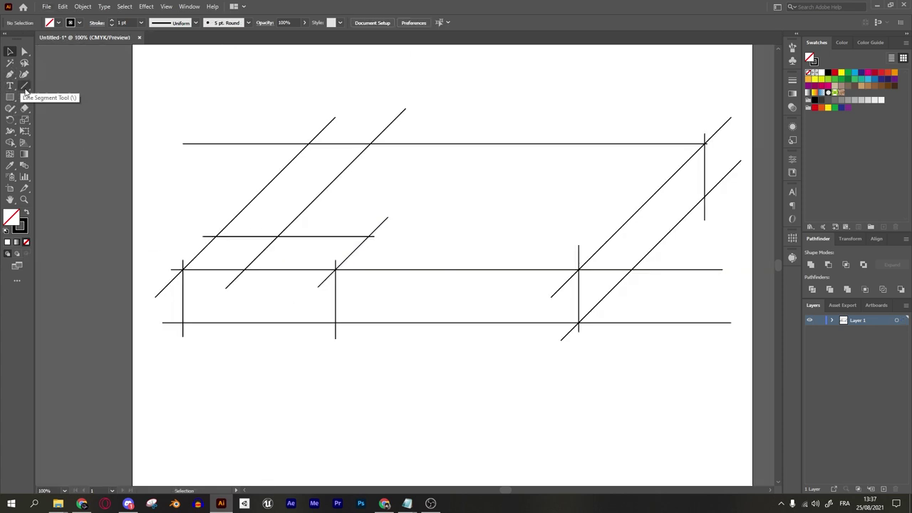
# Duplicate a diagonal offset to the right
pyautogui.scroll(2, 400, 142)
pyautogui.press('v')
pyautogui.moveTo(297, 197)
pyautogui.mouseDown()
pyautogui.moveTo(433, 246)
pyautogui.moveTo(376, 301)
pyautogui.mouseUp()
# Discard the extra copy, copy a horizontal up near the top, and shift a diagonal copy right
pyautogui.hotkey('ctrl', 'z')
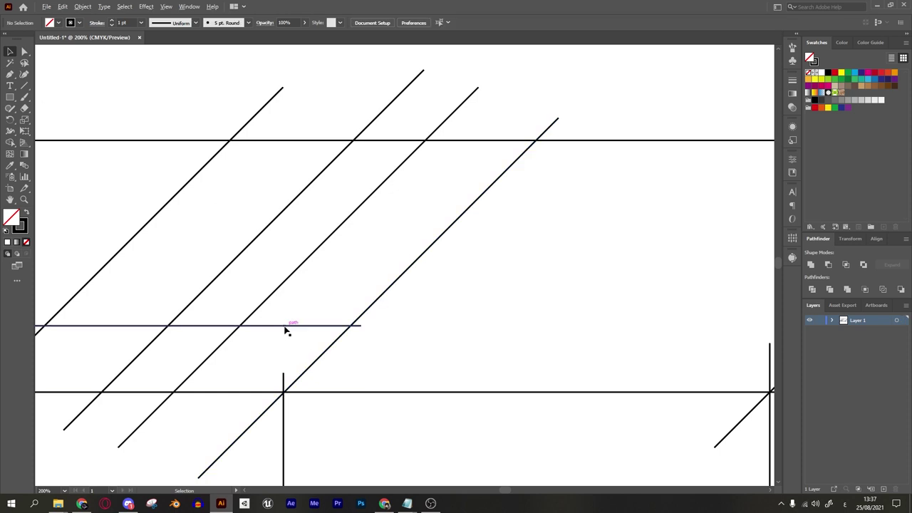
pyautogui.moveTo(286, 329)
pyautogui.mouseDown()
pyautogui.moveTo(372, 305)
pyautogui.moveTo(525, 167)
pyautogui.moveTo(520, 176)
pyautogui.mouseUp()
pyautogui.hotkey('ctrl', '-')
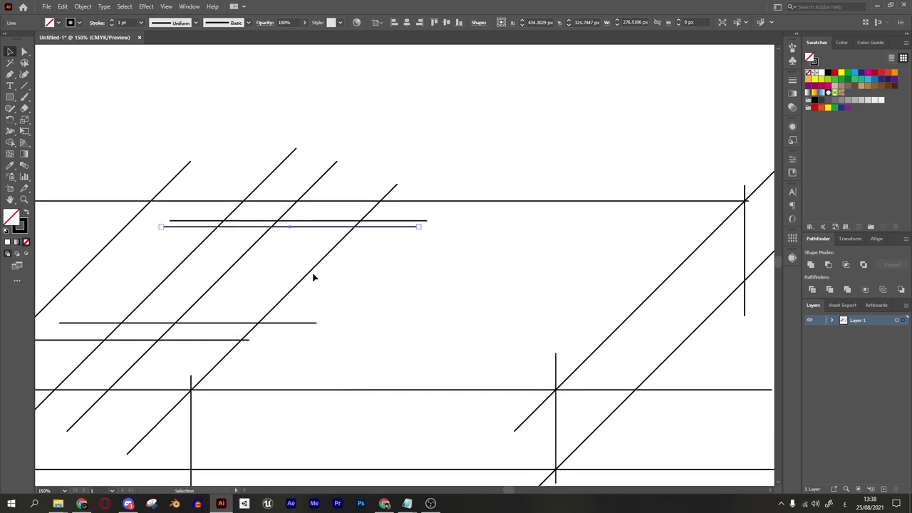
pyautogui.moveTo(314, 277); pyautogui.dragTo(334, 278)
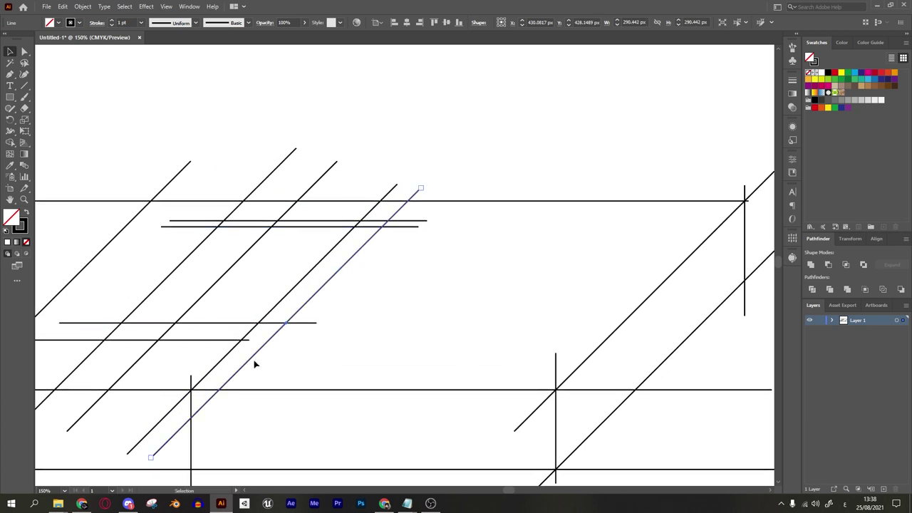
pyautogui.moveTo(311, 308); pyautogui.dragTo(508, 304)
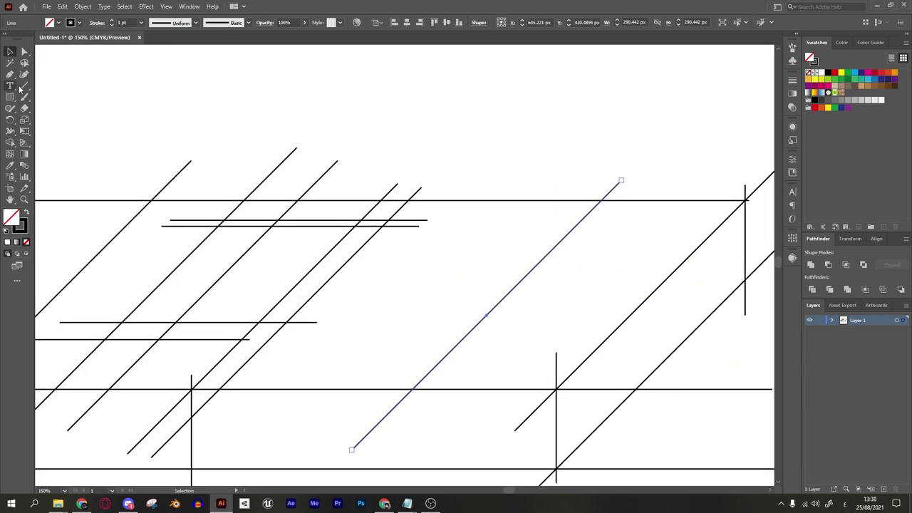
# Draw a new short horizontal and snap its end onto the intersection in Outline view
pyautogui.click(24, 86)
pyautogui.moveTo(220, 389)
pyautogui.mouseDown()
pyautogui.moveTo(412, 390)
pyautogui.moveTo(550, 200)
pyautogui.mouseUp()
pyautogui.click(9, 53)
pyautogui.hotkey('ctrl', 'y')
pyautogui.scroll(5, 574, 228)
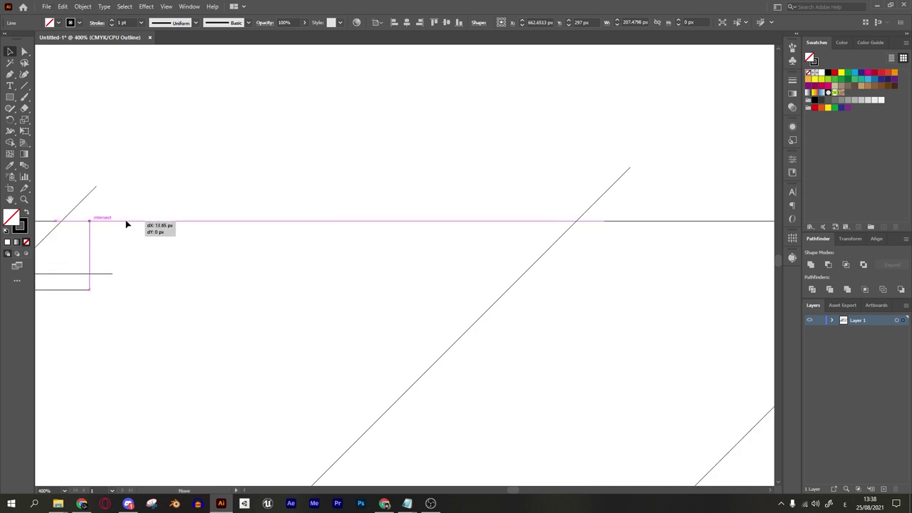
pyautogui.moveTo(101, 225); pyautogui.dragTo(102, 221)
pyautogui.scroll(-2, 576, 236)
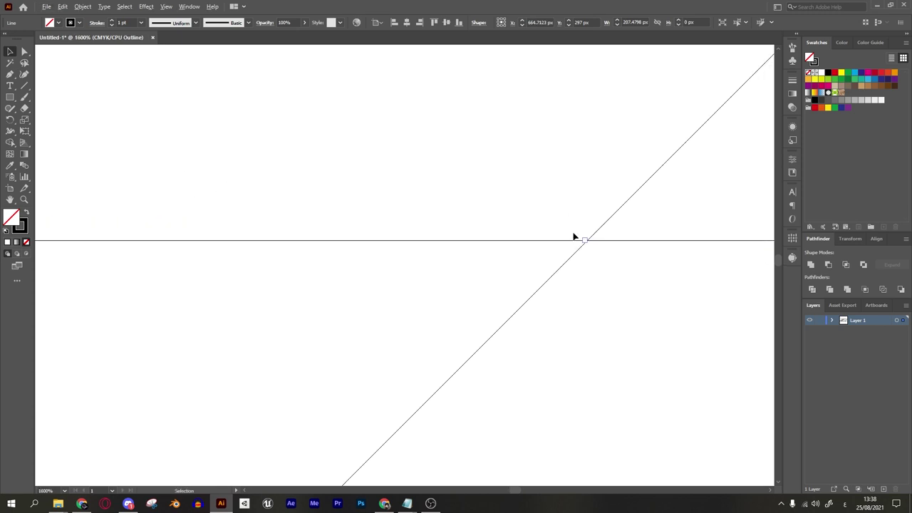
pyautogui.click(507, 297)
pyautogui.scroll(-2, 507, 297)
pyautogui.hotkey('ctrl', 'y')
pyautogui.scroll(-3, 358, 392)
# Copy a horizontal to a new height, draw a 45° diagonal, and move the middle group into place
pyautogui.moveTo(231, 371); pyautogui.dragTo(378, 372)
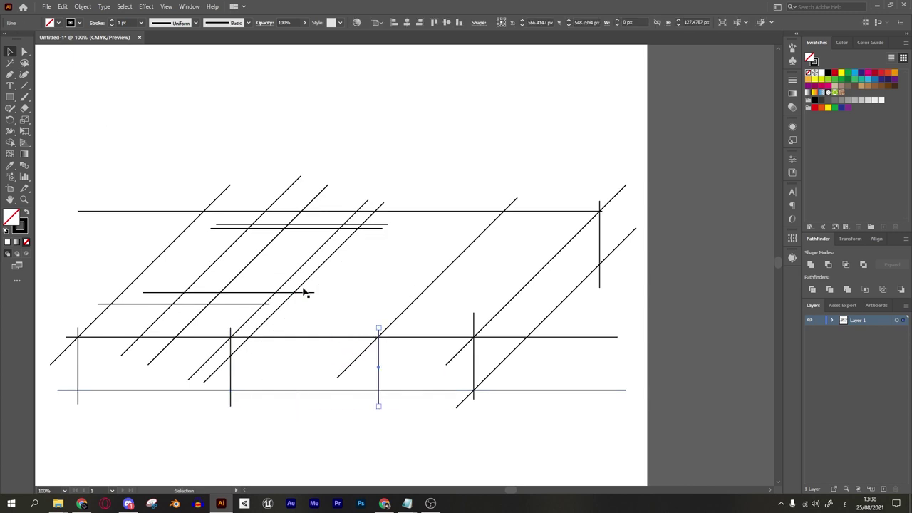
pyautogui.moveTo(275, 291)
pyautogui.mouseDown()
pyautogui.moveTo(415, 283)
pyautogui.moveTo(413, 256)
pyautogui.mouseUp()
pyautogui.press('\\')
pyautogui.moveTo(376, 296)
pyautogui.mouseDown()
pyautogui.moveTo(439, 244)
pyautogui.moveTo(363, 259)
pyautogui.moveTo(373, 297)
pyautogui.mouseUp()
pyautogui.click(9, 53)
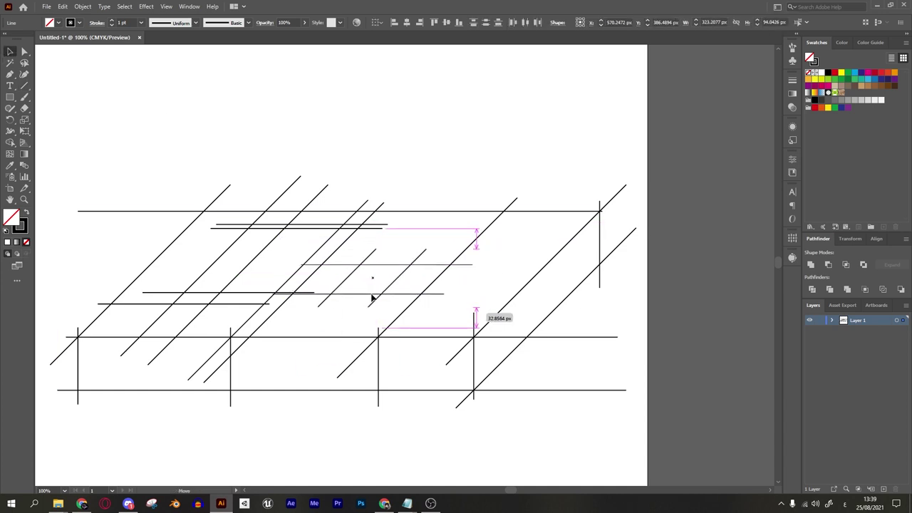
pyautogui.moveTo(406, 269); pyautogui.dragTo(401, 277)
pyautogui.click(526, 264)
pyautogui.scroll(-1, 406, 252)
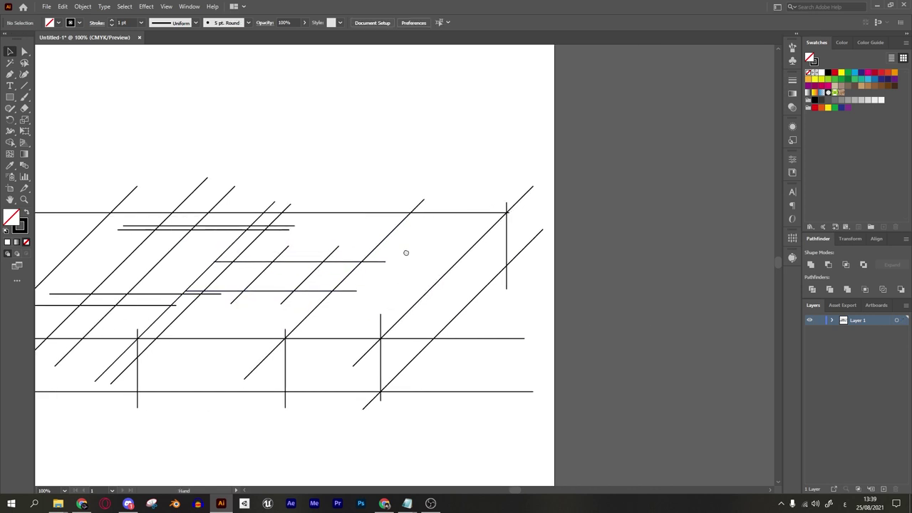
# Place a copy of the diagonal line beside the original
pyautogui.scroll(-1, 389, 279)
pyautogui.scroll(1, 387, 288)
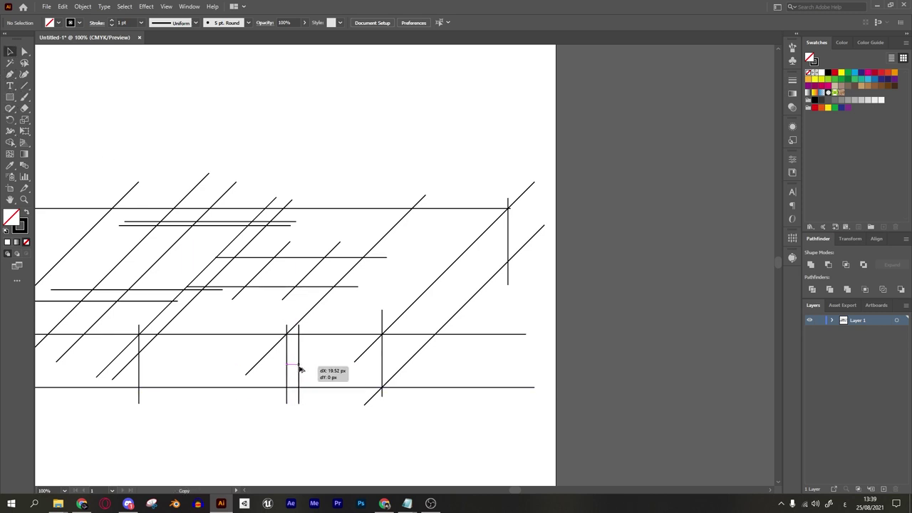
pyautogui.moveTo(299, 370); pyautogui.dragTo(300, 370)
pyautogui.moveTo(318, 306); pyautogui.dragTo(332, 308)
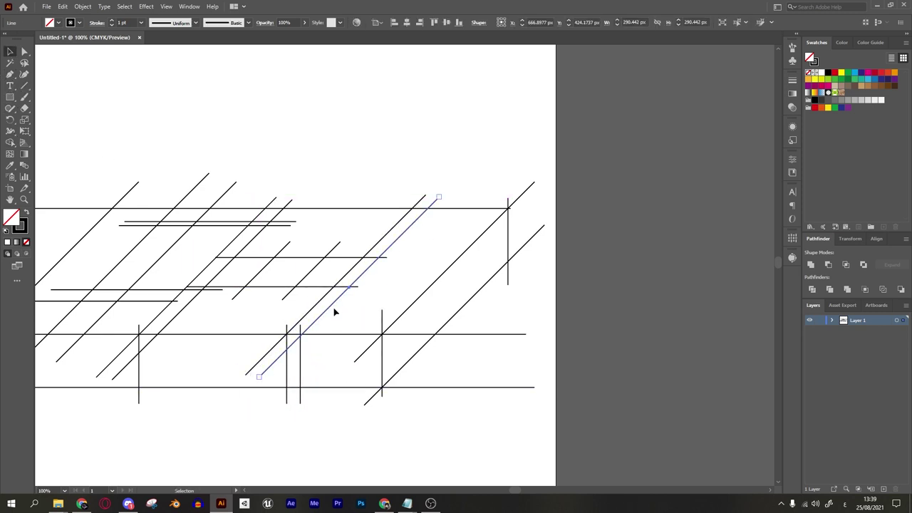
# Stretch the lines' right-end anchors about 256 px to the right
pyautogui.press('a')
pyautogui.moveTo(487, 164); pyautogui.dragTo(555, 302)
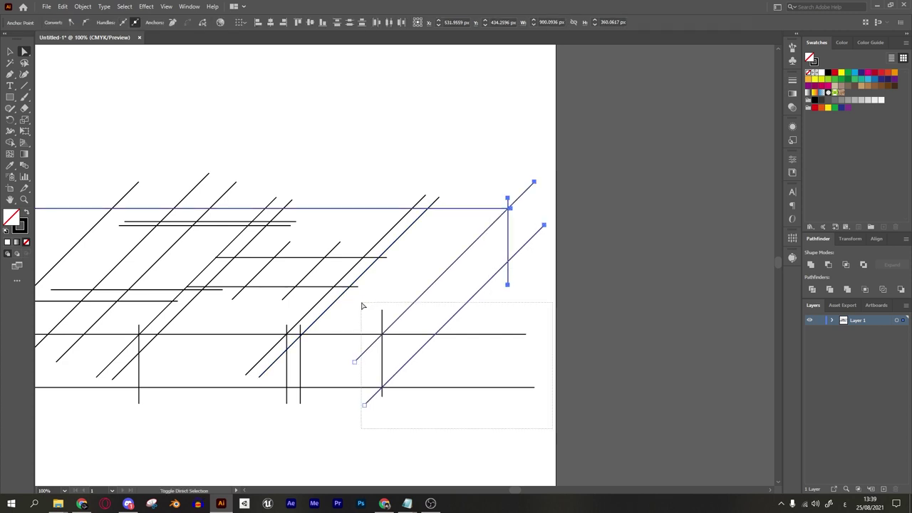
pyautogui.moveTo(353, 305); pyautogui.dragTo(353, 305)
pyautogui.moveTo(417, 335); pyautogui.dragTo(600, 343)
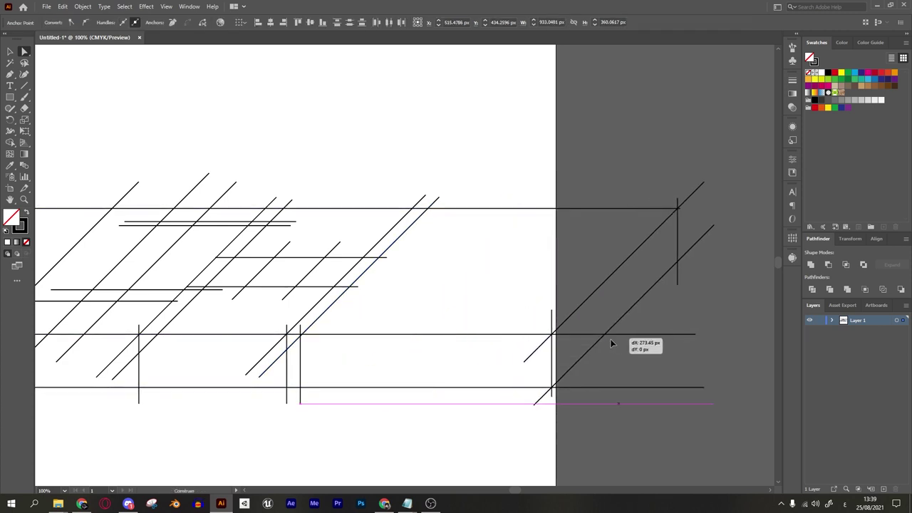
# Widen the artboard to cover the extended lines
pyautogui.hotkey('shift', 'o')
pyautogui.hotkey('ctrl', '-')
pyautogui.moveTo(524, 305); pyautogui.dragTo(635, 305)
pyautogui.click(10, 52)
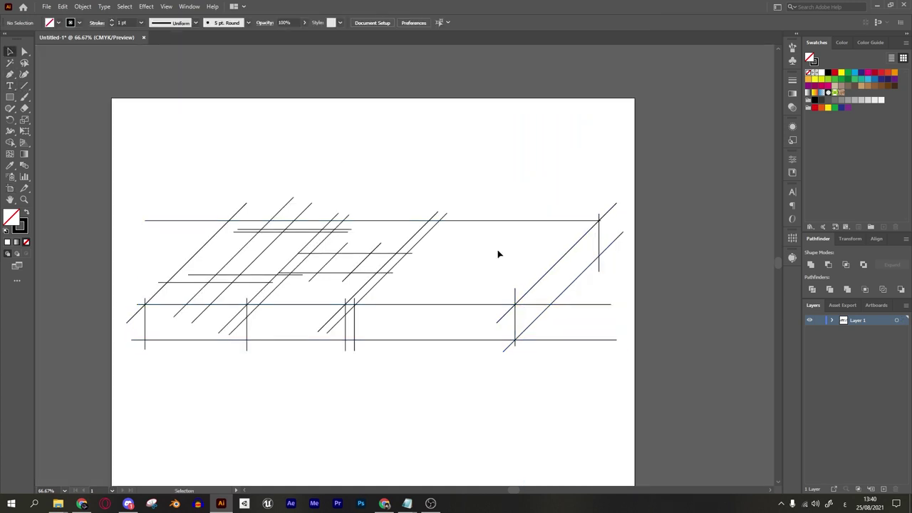
pyautogui.hotkey('ctrl', '+')
pyautogui.click(271, 356)
# Nudge the selected vertical line slightly right in Outline view
pyautogui.hotkey('ctrl', 'y')
pyautogui.scroll(5, 287, 340)
pyautogui.scroll(2, 287, 340)
pyautogui.moveTo(253, 340); pyautogui.dragTo(267, 341)
pyautogui.hotkey('ctrl', '1')
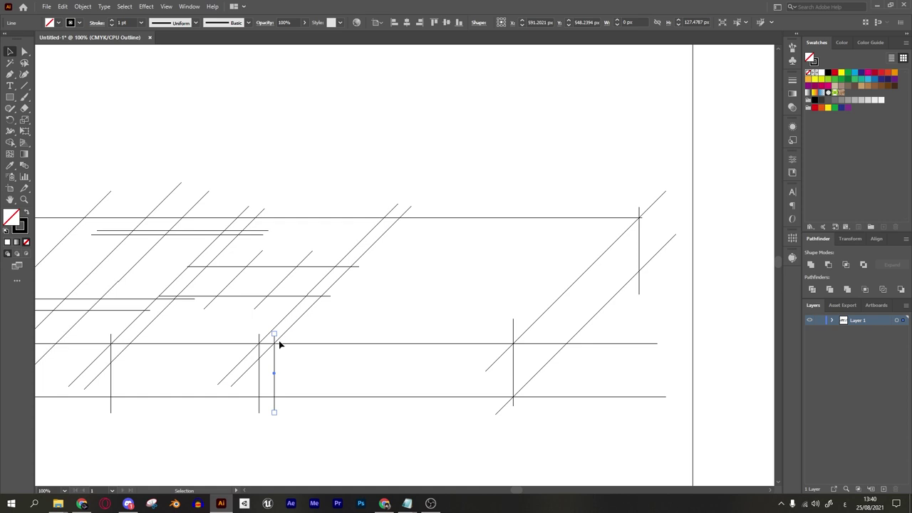
# Copy the diagonal-and-vertical pair rightward and leftward across the grid's middle
pyautogui.keyDown('shift'); pyautogui.click(286, 332); pyautogui.keyUp('shift')
pyautogui.moveTo(287, 333)
pyautogui.mouseDown()
pyautogui.moveTo(340, 336)
pyautogui.moveTo(423, 320)
pyautogui.moveTo(469, 327)
pyautogui.mouseUp()
pyautogui.keyDown('shift'); pyautogui.click(342, 329); pyautogui.keyUp('shift')
pyautogui.keyDown('shift'); pyautogui.click(358, 320); pyautogui.keyUp('shift')
pyautogui.hotkey('alt', 'F4')
pyautogui.click(537, 264)
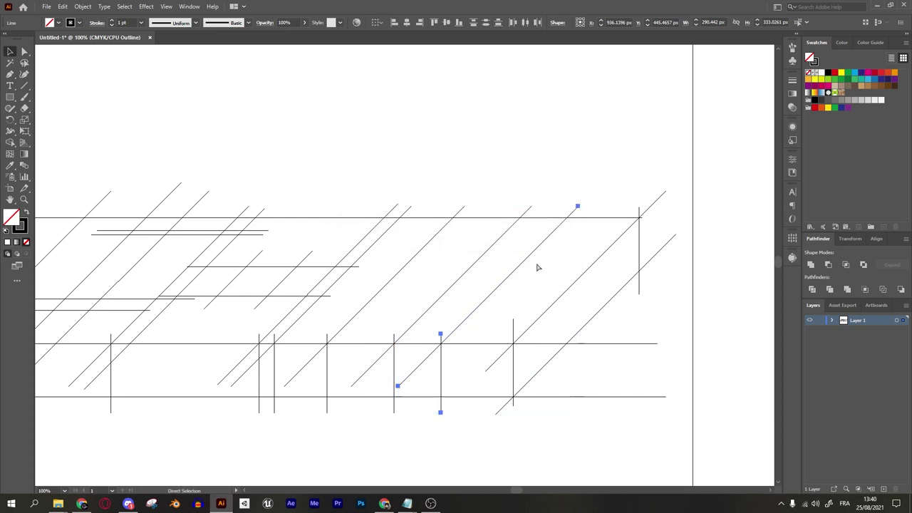
pyautogui.moveTo(358, 322); pyautogui.dragTo(290, 336)
pyautogui.moveTo(358, 316); pyautogui.dragTo(483, 323)
# Try two near-vertical lines between the grid lines, then undo them
pyautogui.press('\\')
pyautogui.moveTo(400, 216); pyautogui.dragTo(395, 343)
pyautogui.moveTo(453, 217)
pyautogui.mouseDown()
pyautogui.moveTo(458, 302)
pyautogui.moveTo(448, 344)
pyautogui.mouseUp()
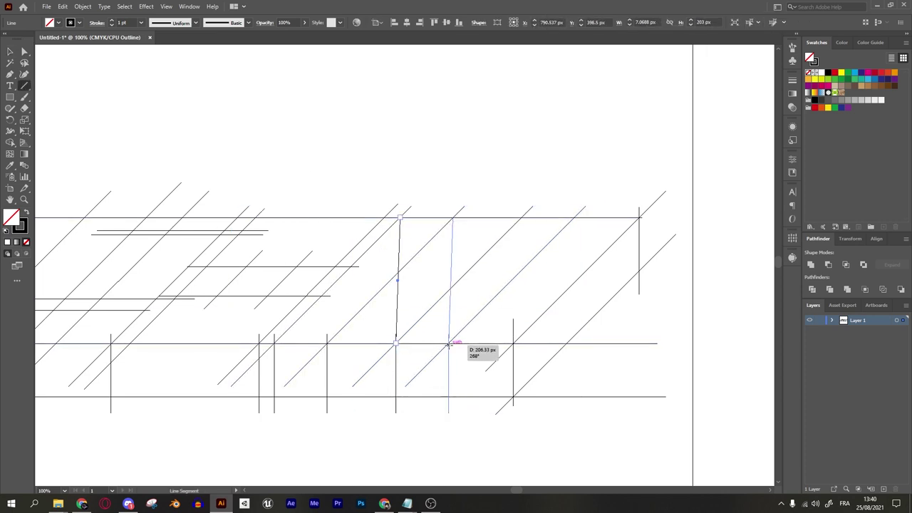
pyautogui.hotkey('ctrl', 'z')
pyautogui.hotkey('ctrl', 'z')
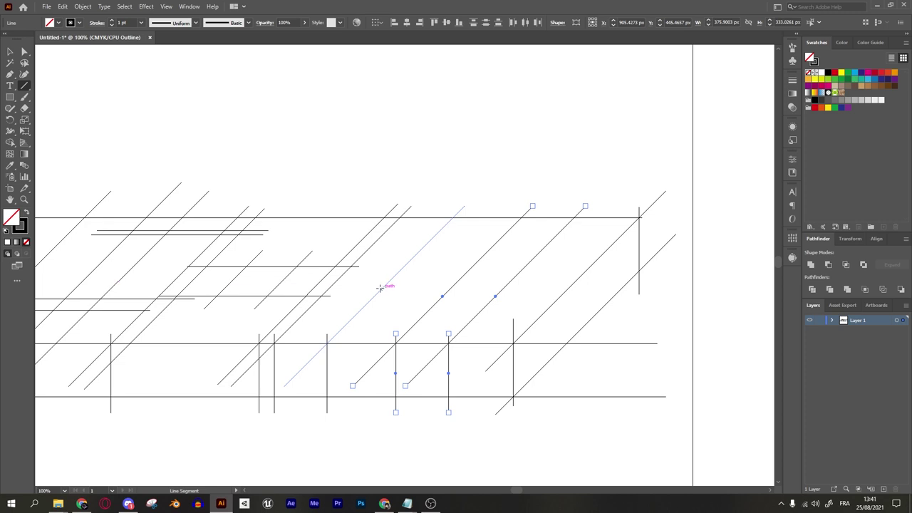
pyautogui.moveTo(393, 341); pyautogui.dragTo(394, 307)
pyautogui.hotkey('ctrl', 'z')
pyautogui.press('v')
# Draw a steep slanted line rising from the middle vertical's intersection with the upper horizontal
pyautogui.click(328, 335)
pyautogui.click(396, 338)
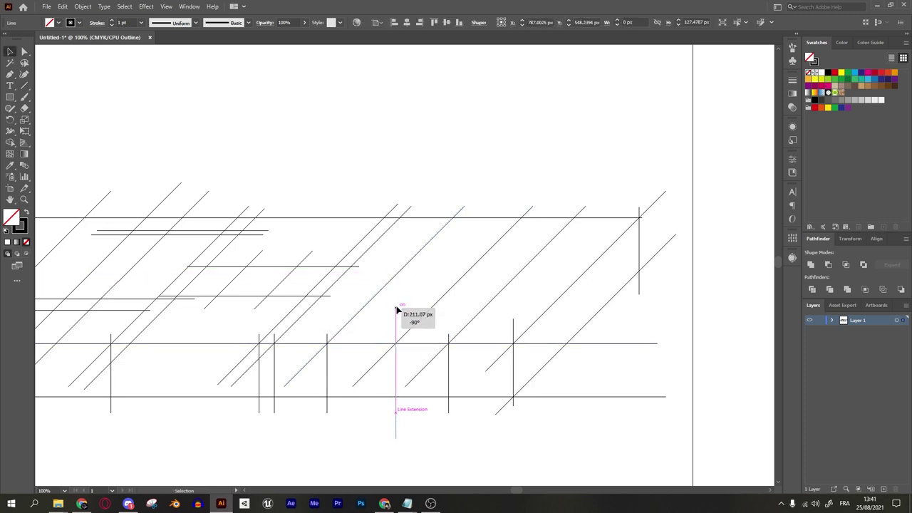
pyautogui.moveTo(398, 310); pyautogui.dragTo(396, 273)
pyautogui.hotkey('ctrl', 'z')
pyautogui.click(25, 85)
pyautogui.moveTo(420, 251); pyautogui.dragTo(395, 344)
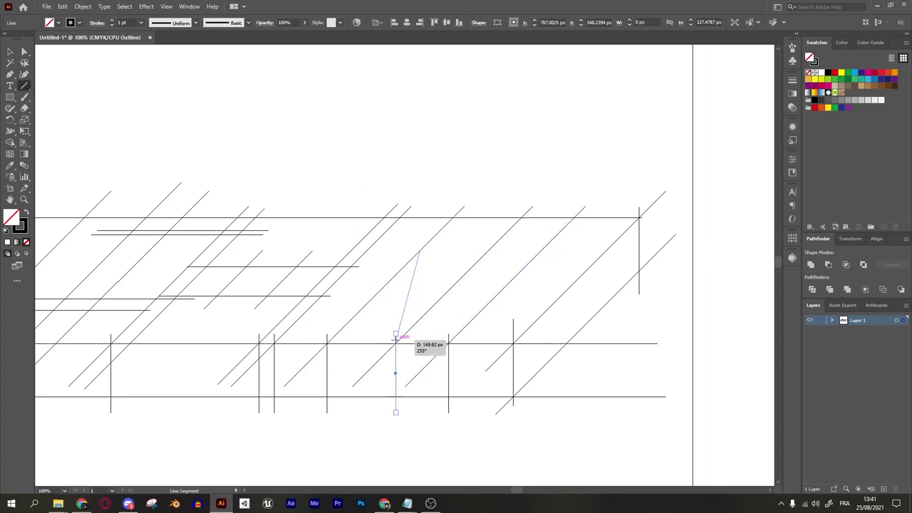
pyautogui.moveTo(420, 249); pyautogui.dragTo(404, 312)
# Shift the steep line so it passes through the grid intersection
pyautogui.click(9, 51)
pyautogui.scroll(3, 306, 309)
pyautogui.scroll(10, 217, 418)
pyautogui.moveTo(207, 396); pyautogui.dragTo(223, 303)
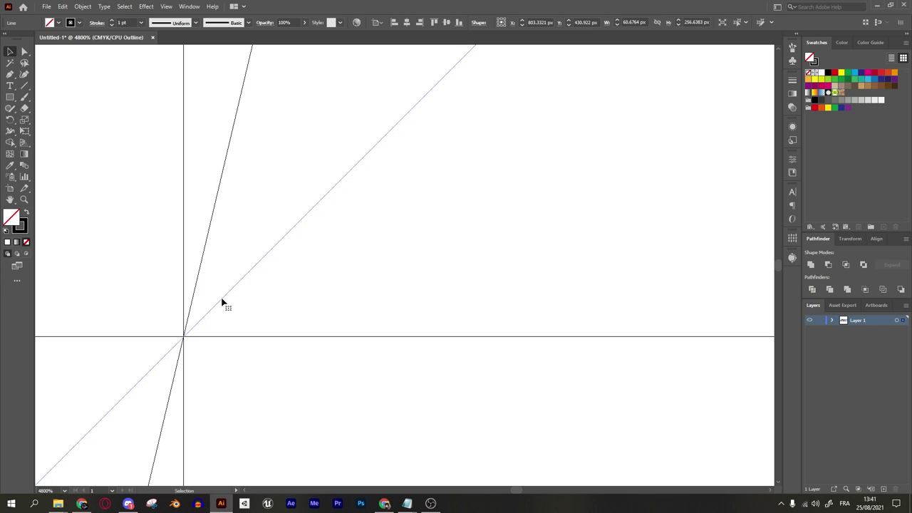
pyautogui.scroll(-10, 222, 304)
# Copy the steep line rightward through the next intersection
pyautogui.moveTo(281, 326); pyautogui.dragTo(392, 286)
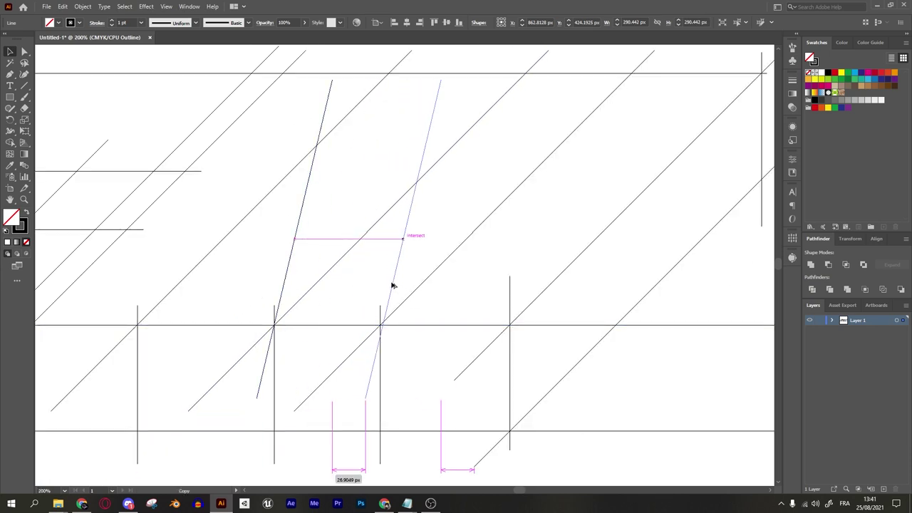
pyautogui.moveTo(393, 279)
pyautogui.mouseDown()
pyautogui.moveTo(397, 271)
pyautogui.moveTo(357, 259)
pyautogui.moveTo(363, 242)
pyautogui.mouseUp()
pyautogui.scroll(3, 399, 335)
pyautogui.scroll(10, 352, 295)
pyautogui.scroll(-15, 426, 293)
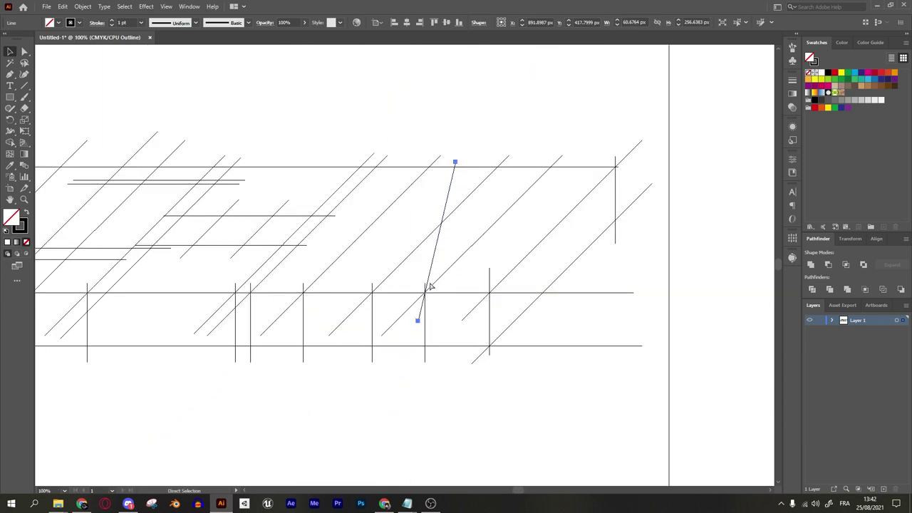
# Snap the copy exactly onto the intersection and select every path in the drawing
pyautogui.click(435, 301)
pyautogui.scroll(5, 435, 302)
pyautogui.scroll(6, 405, 288)
pyautogui.scroll(4, 370, 331)
pyautogui.scroll(2, 342, 200)
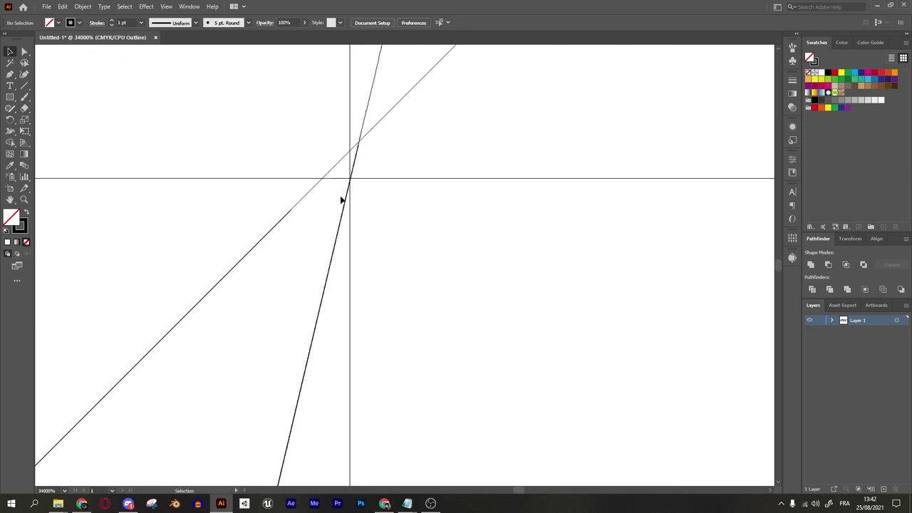
pyautogui.moveTo(350, 164); pyautogui.dragTo(359, 171)
pyautogui.scroll(-10, 434, 193)
pyautogui.scroll(-8, 437, 194)
pyautogui.moveTo(327, 254); pyautogui.dragTo(363, 335)
pyautogui.moveTo(137, 147); pyautogui.dragTo(614, 357)
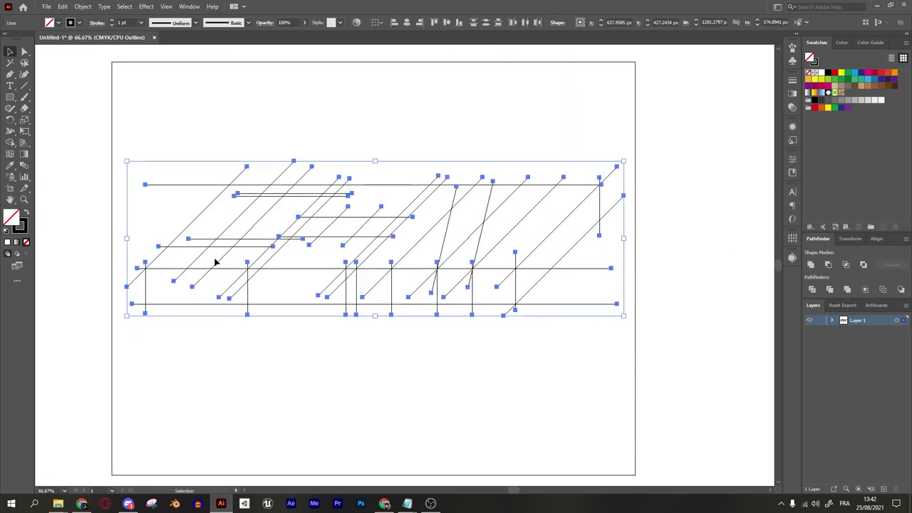
# Merge the grid's enclosed faces into each slanted letter shape with Shape Builder
pyautogui.click(10, 143)
pyautogui.moveTo(246, 192); pyautogui.dragTo(171, 275)
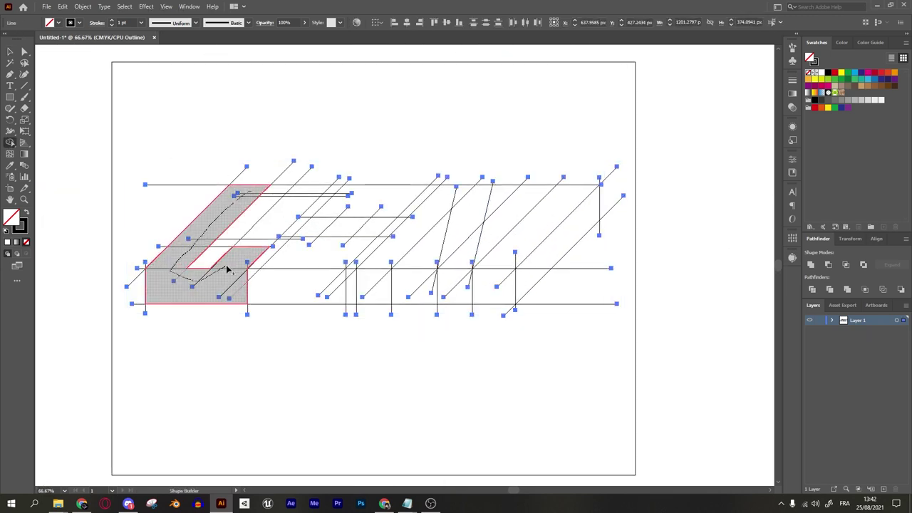
pyautogui.moveTo(227, 269); pyautogui.dragTo(187, 261)
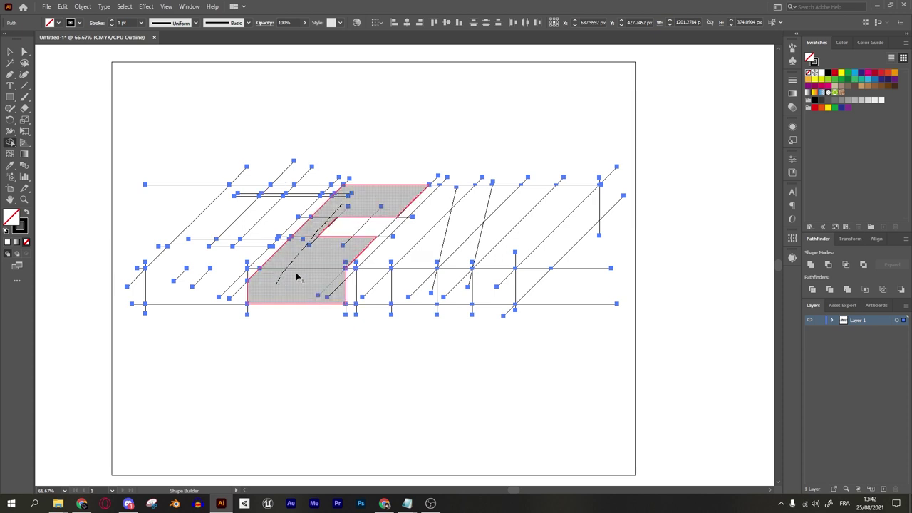
pyautogui.moveTo(331, 222); pyautogui.dragTo(388, 204)
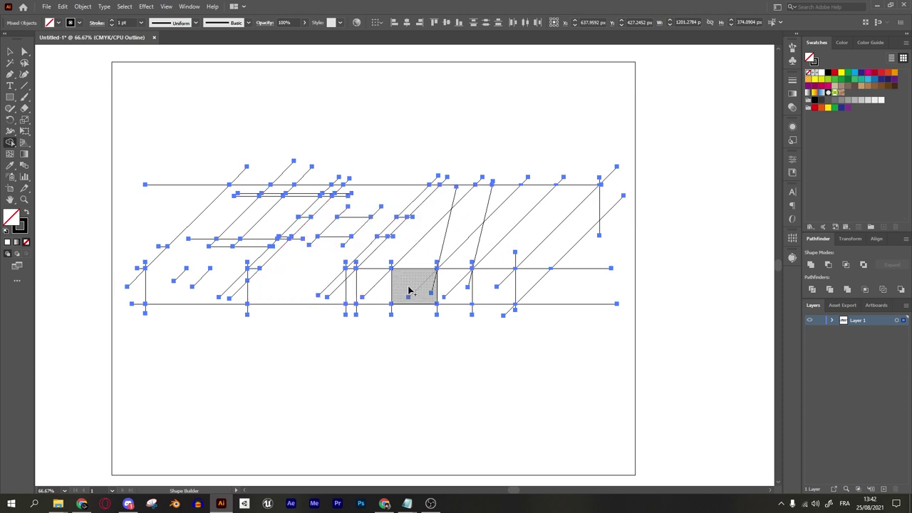
pyautogui.moveTo(377, 284); pyautogui.dragTo(492, 222)
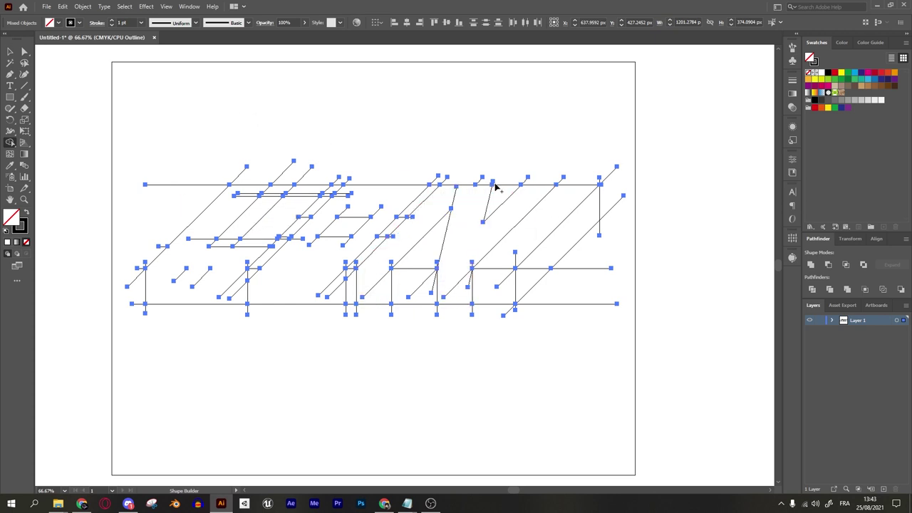
# Fill the merged letters solid black and view them in Preview
pyautogui.click(827, 73)
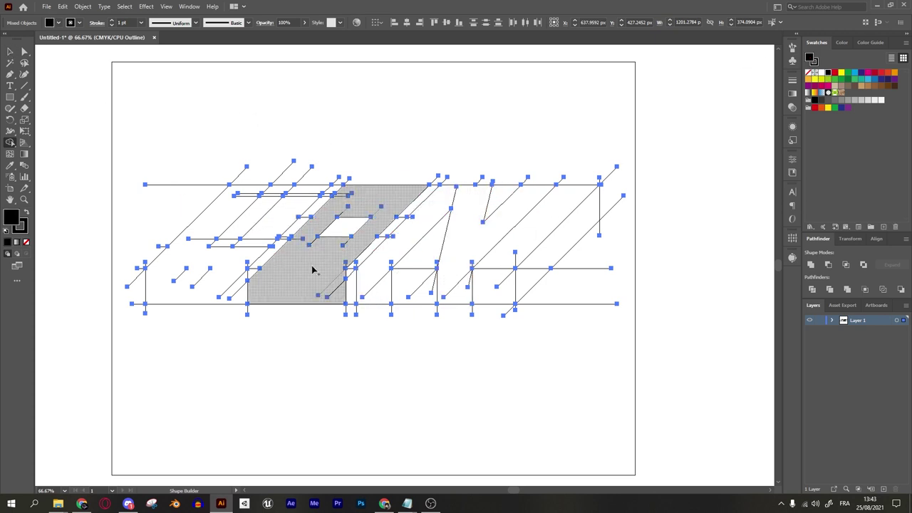
pyautogui.click(10, 51)
pyautogui.hotkey('ctrl', 'y')
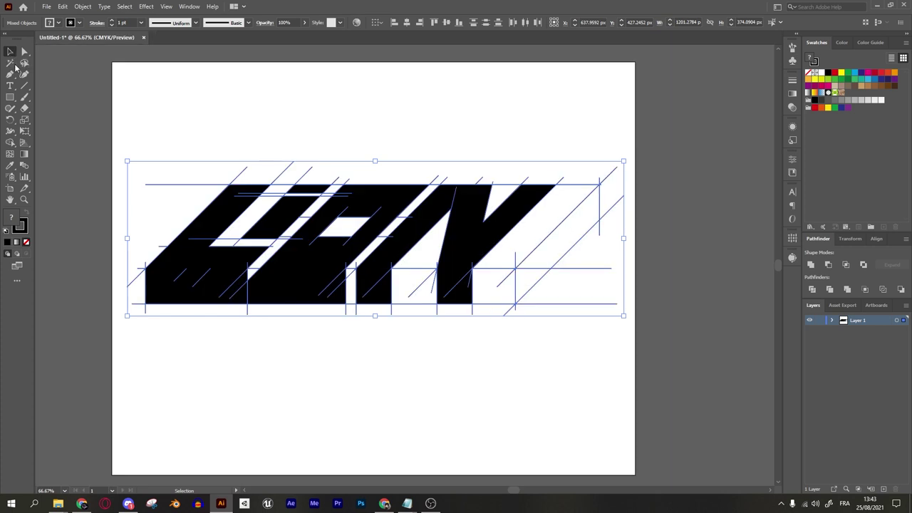
# Select all anchors, remove the black fill and join the loose segments into paths
pyautogui.click(322, 397)
pyautogui.press('a')
pyautogui.hotkey('ctrl', 'a')
pyautogui.press('/')
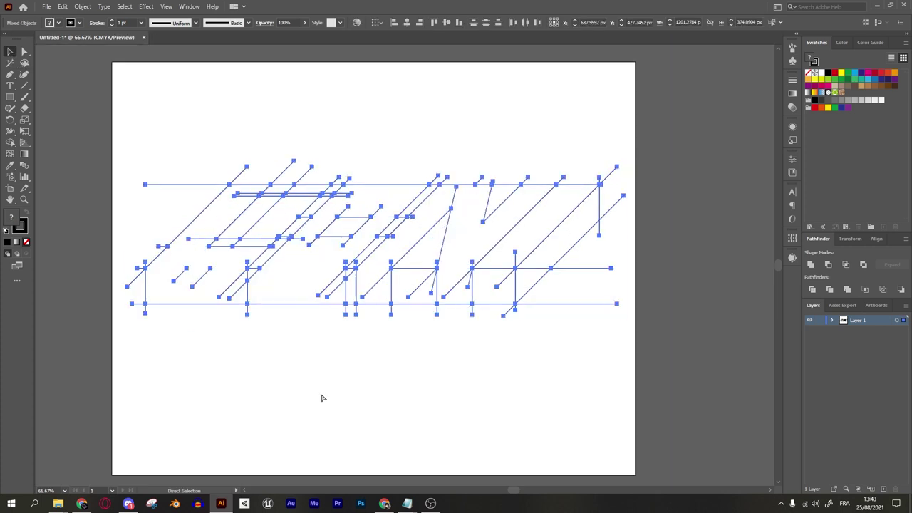
pyautogui.hotkey('ctrl', 'j')
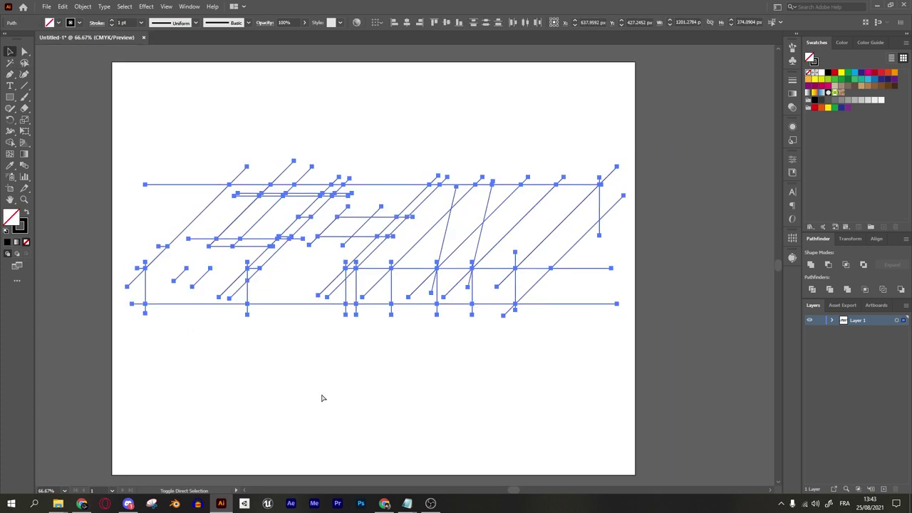
# Duplicate a vertical construction line for the next letter
pyautogui.press('v')
pyautogui.click(322, 397)
pyautogui.scroll(3, 247, 286)
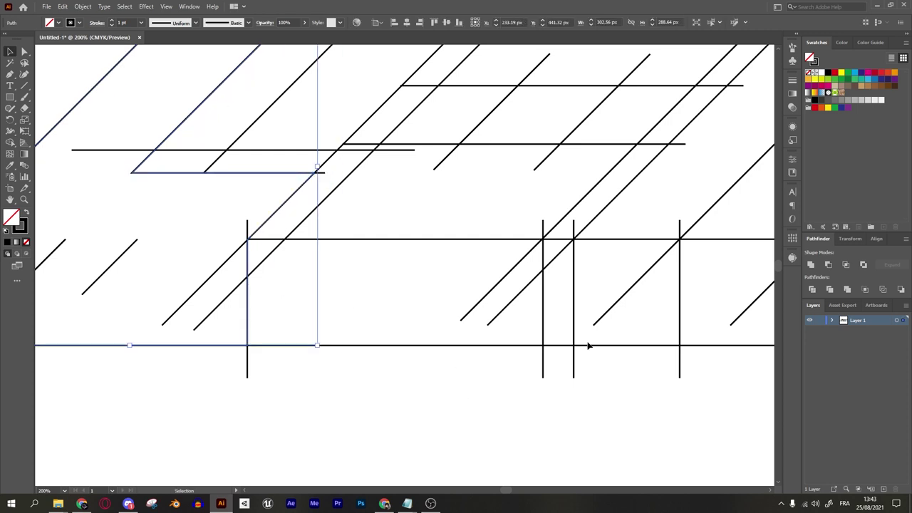
pyautogui.moveTo(577, 308); pyautogui.dragTo(281, 300)
pyautogui.hotkey('ctrl', 'y')
pyautogui.hotkey('ctrl', '-')
pyautogui.hotkey('ctrl', '-')
pyautogui.hotkey('ctrl', '-')
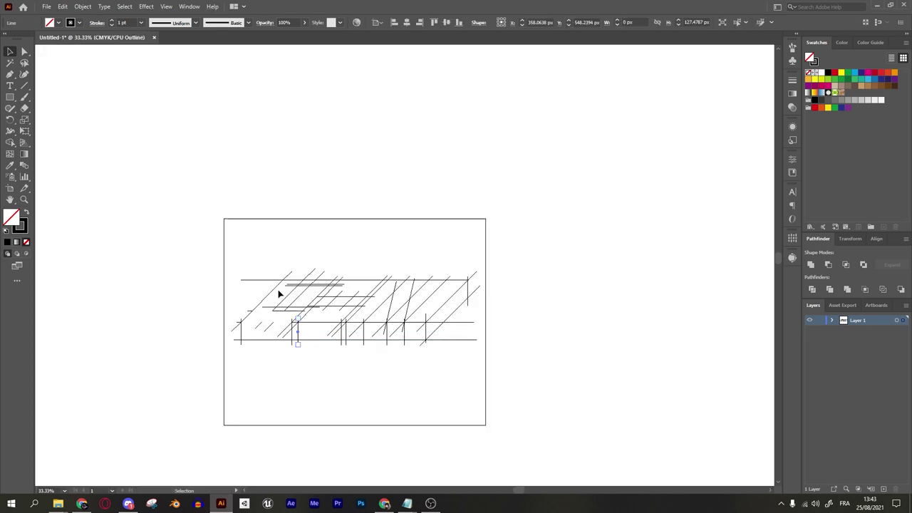
# Merge the faces of the letter with the rectangular hole into one shape
pyautogui.hotkey('ctrl', 'a')
pyautogui.click(10, 142)
pyautogui.scroll(5, 328, 326)
pyautogui.moveTo(370, 210); pyautogui.dragTo(525, 202)
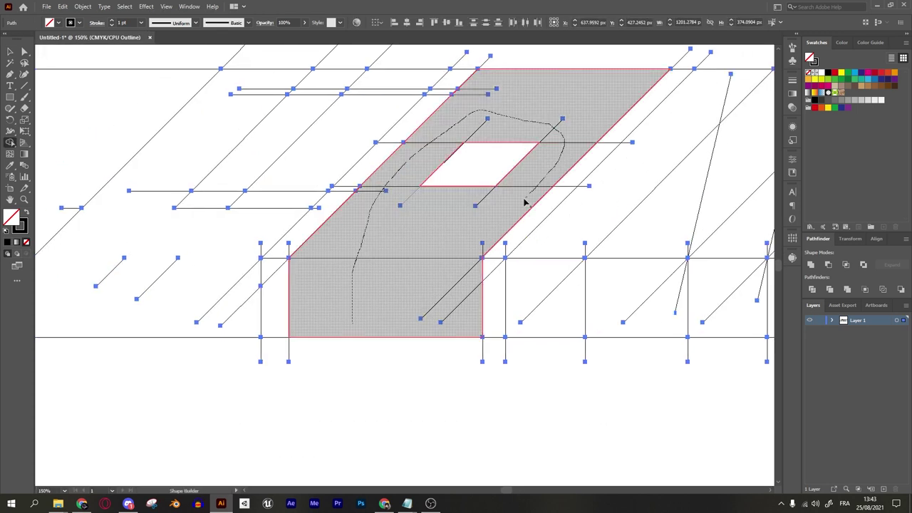
pyautogui.moveTo(358, 341); pyautogui.dragTo(648, 251)
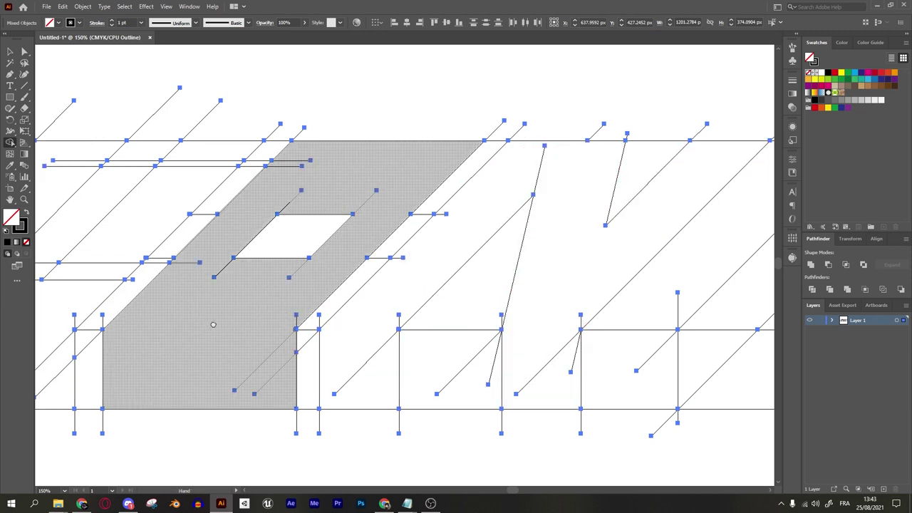
pyautogui.moveTo(211, 321); pyautogui.dragTo(409, 299)
pyautogui.scroll(-1, 280, 336)
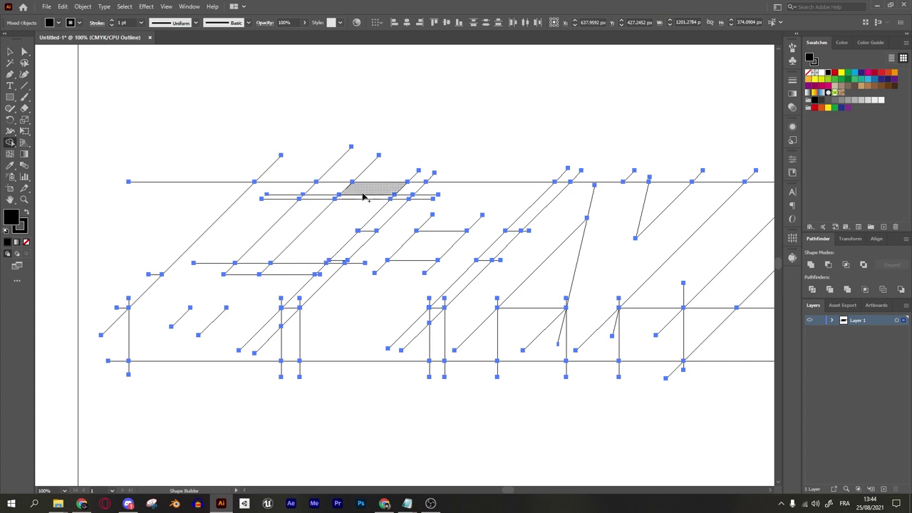
# Return to whole-object selection and view the filled artwork fitted in the window
pyautogui.press('v')
pyautogui.hotkey('ctrl', 'a')
pyautogui.hotkey('ctrl', '0')
pyautogui.hotkey('ctrl', 'y')
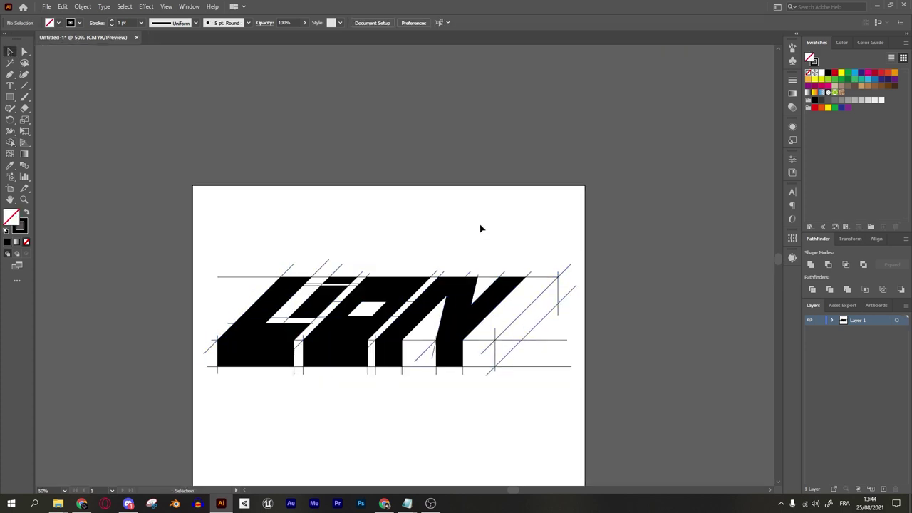
# Delete the construction lines and recentre the black letters on the artboard
pyautogui.hotkey('ctrl', 'shift', 'a')
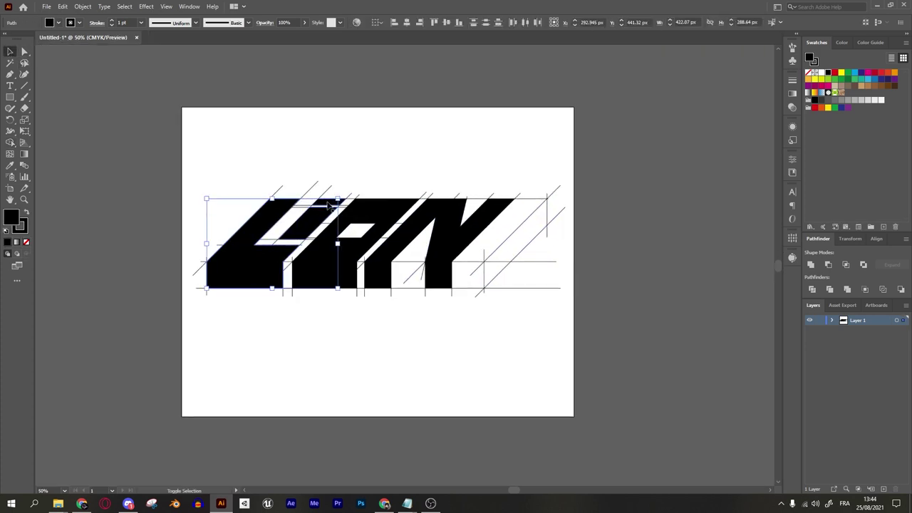
pyautogui.moveTo(451, 231); pyautogui.dragTo(435, 378)
pyautogui.moveTo(240, 169); pyautogui.dragTo(657, 307)
pyautogui.press('Delete')
pyautogui.moveTo(463, 425); pyautogui.dragTo(457, 268)
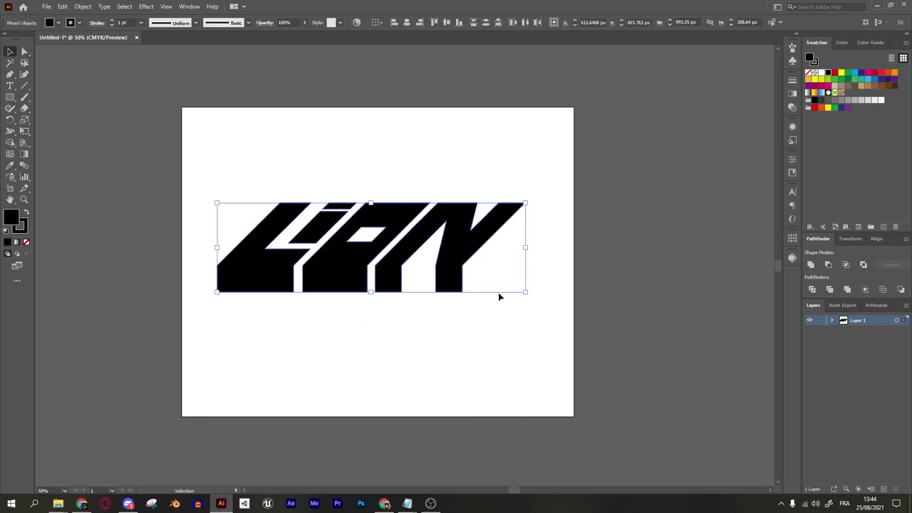
# Nudge every letter's bottom anchors up slightly to raise the base
pyautogui.click(25, 52)
pyautogui.moveTo(546, 346); pyautogui.dragTo(177, 278)
pyautogui.hotkey('shift', 'Up')
pyautogui.hotkey('shift', 'Up')
pyautogui.hotkey('shift', 'Up')
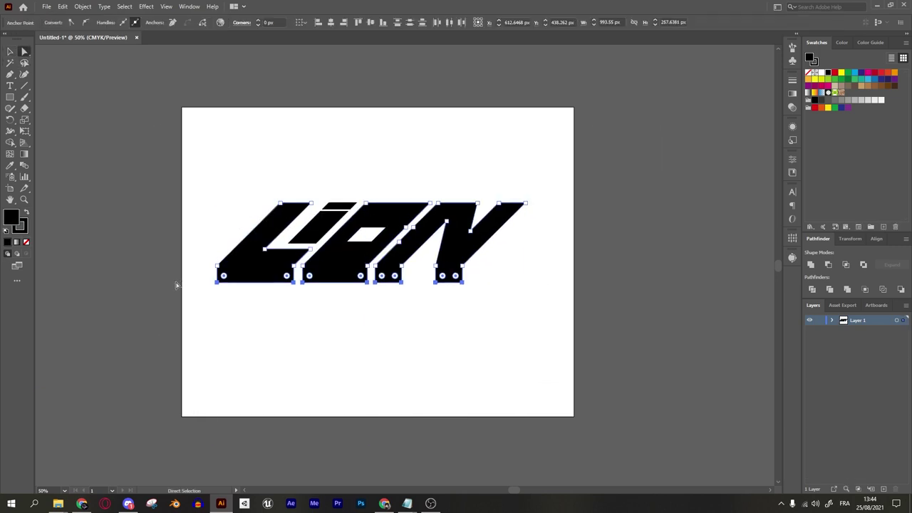
pyautogui.click(9, 52)
pyautogui.click(523, 165)
pyautogui.keyDown('alt'); pyautogui.scroll(2, 378, 203); pyautogui.keyUp('alt')
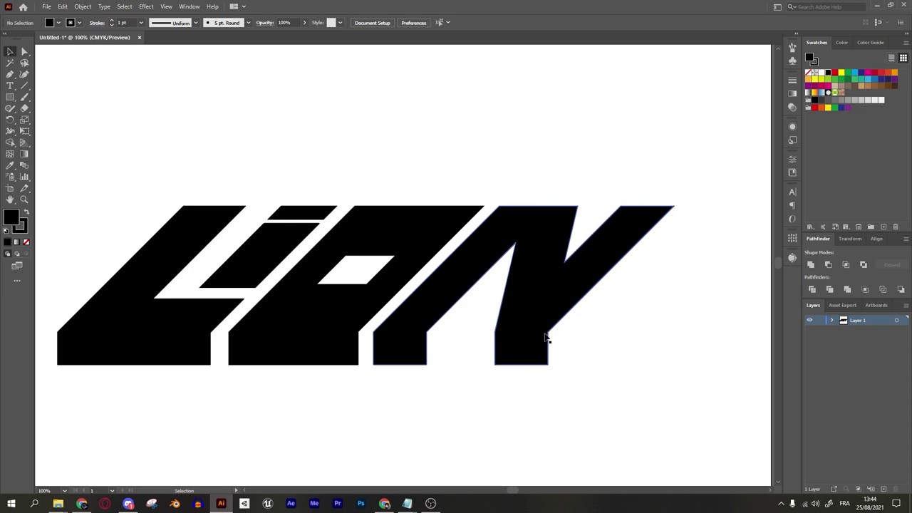
# Try trimming the N's leg with a cut line, then undo it
pyautogui.press('\\')
pyautogui.keyDown('alt'); pyautogui.scroll(2, 542, 377); pyautogui.keyUp('alt')
pyautogui.moveTo(554, 287); pyautogui.dragTo(531, 366)
pyautogui.moveTo(204, 366); pyautogui.dragTo(770, 50)
pyautogui.hotkey('shift', 'm')
pyautogui.keyDown('alt'); pyautogui.click(547, 316); pyautogui.keyUp('alt')
pyautogui.hotkey('ctrl', '0')
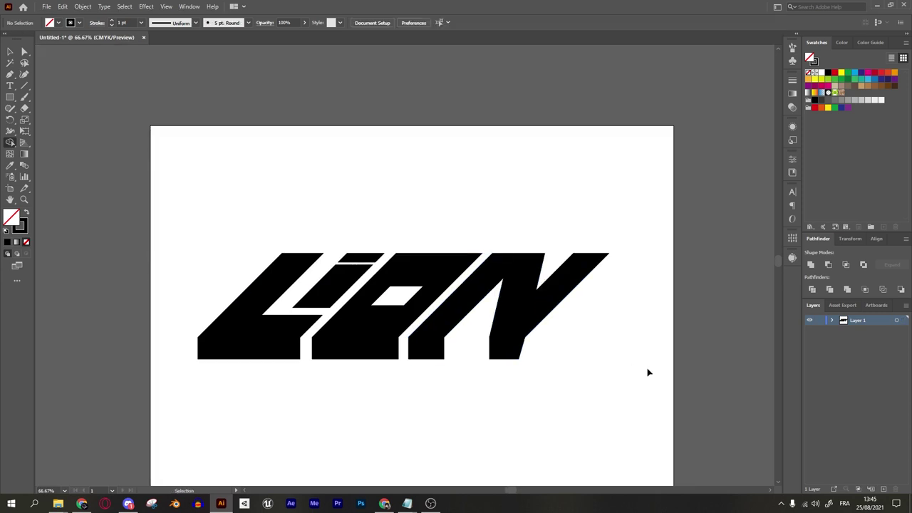
pyautogui.hotkey('ctrl', 'z')
# Narrow the O's diamond hole by moving its top corners inward
pyautogui.moveTo(432, 271); pyautogui.dragTo(523, 362)
pyautogui.click(524, 363)
pyautogui.click(360, 332)
pyautogui.click(349, 136)
pyautogui.scroll(4, 402, 296)
pyautogui.press('a')
pyautogui.moveTo(500, 260); pyautogui.dragTo(479, 259)
pyautogui.moveTo(348, 259); pyautogui.dragTo(369, 264)
# Zoom out to the whole LION and select all the letters
pyautogui.hotkey('ctrl', '-')
pyautogui.hotkey('ctrl', '-')
pyautogui.hotkey('ctrl', '-')
pyautogui.hotkey('ctrl', 'shift', 'a')
pyautogui.click(10, 51)
pyautogui.hotkey('ctrl', 'a')
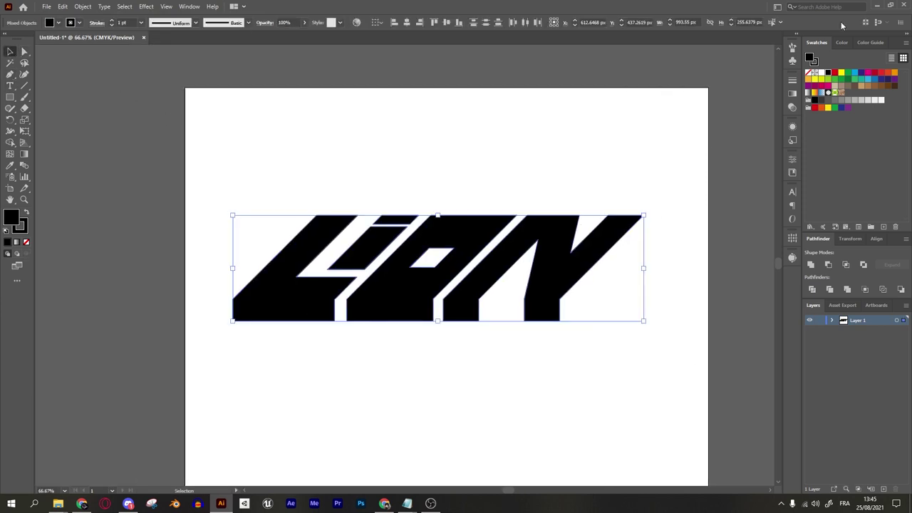
# Fill the letters with a gradient using red and yellow stops
pyautogui.click(793, 93)
pyautogui.click(811, 86)
pyautogui.moveTo(765, 157); pyautogui.dragTo(764, 154)
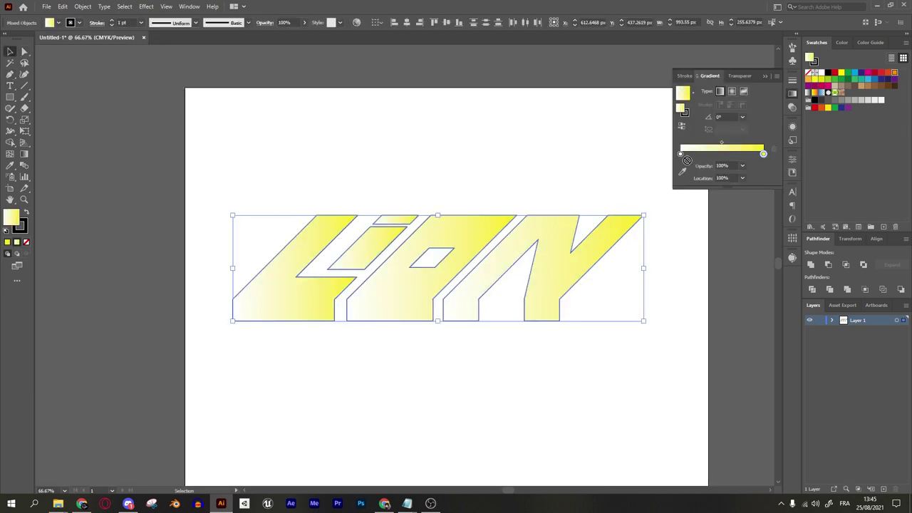
pyautogui.moveTo(888, 72); pyautogui.dragTo(681, 154)
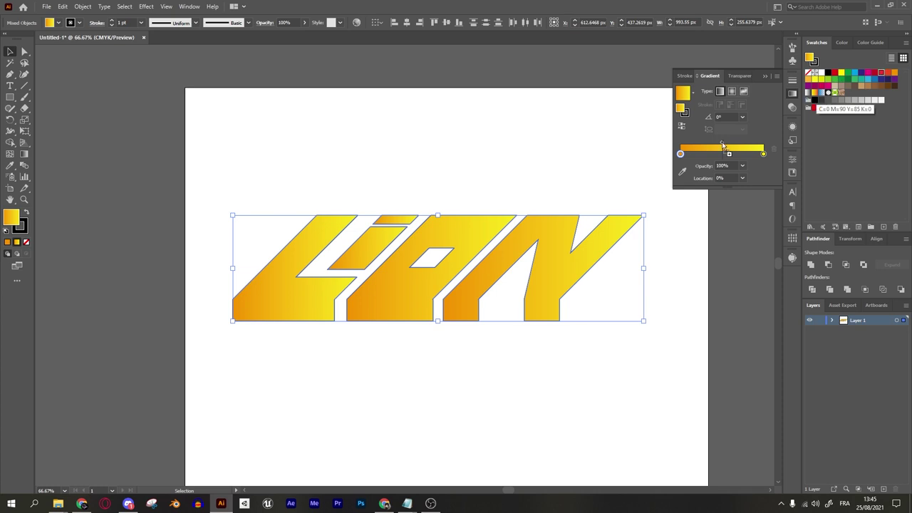
pyautogui.moveTo(882, 74); pyautogui.dragTo(681, 154)
# Run the gradient left to right across LION, then draw a horizontal line across the base
pyautogui.click(24, 153)
pyautogui.moveTo(239, 200)
pyautogui.mouseDown()
pyautogui.moveTo(256, 210)
pyautogui.moveTo(625, 261)
pyautogui.mouseUp()
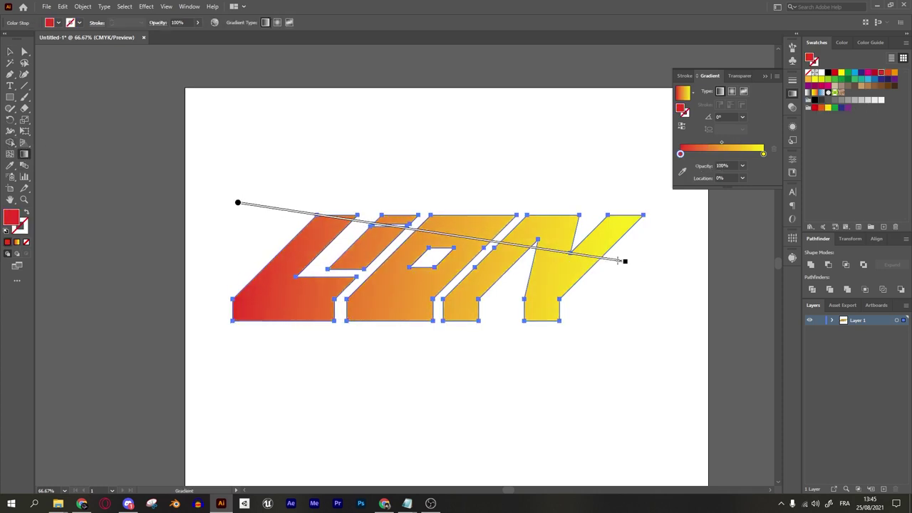
pyautogui.click(9, 51)
pyautogui.click(383, 114)
pyautogui.moveTo(243, 151); pyautogui.dragTo(748, 364)
pyautogui.click(342, 203)
pyautogui.scroll(-3, 301, 221)
pyautogui.scroll(3, 301, 222)
pyautogui.moveTo(232, 300); pyautogui.dragTo(585, 299)
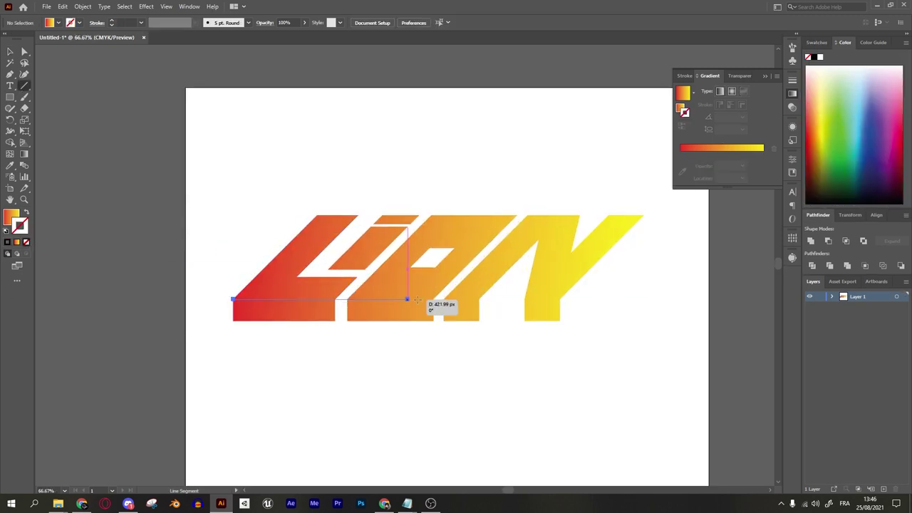
# Split the bottom strips off the letters with Shape Builder and give them the gradient fill
pyautogui.hotkey('ctrl', 'a')
pyautogui.hotkey('shift', 'm')
pyautogui.moveTo(310, 306)
pyautogui.mouseDown()
pyautogui.moveTo(509, 318)
pyautogui.moveTo(542, 311)
pyautogui.mouseUp()
pyautogui.press('v')
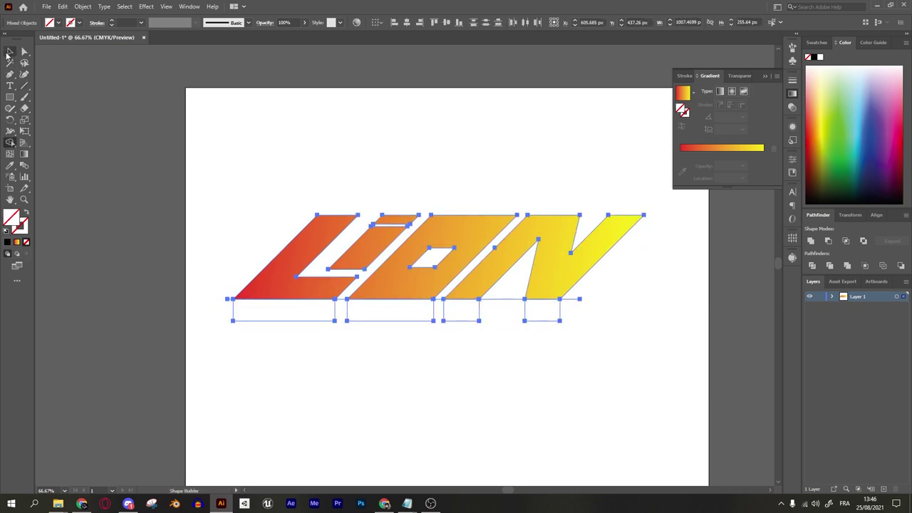
pyautogui.click(439, 307)
pyautogui.hotkey('ctrl', 'a')
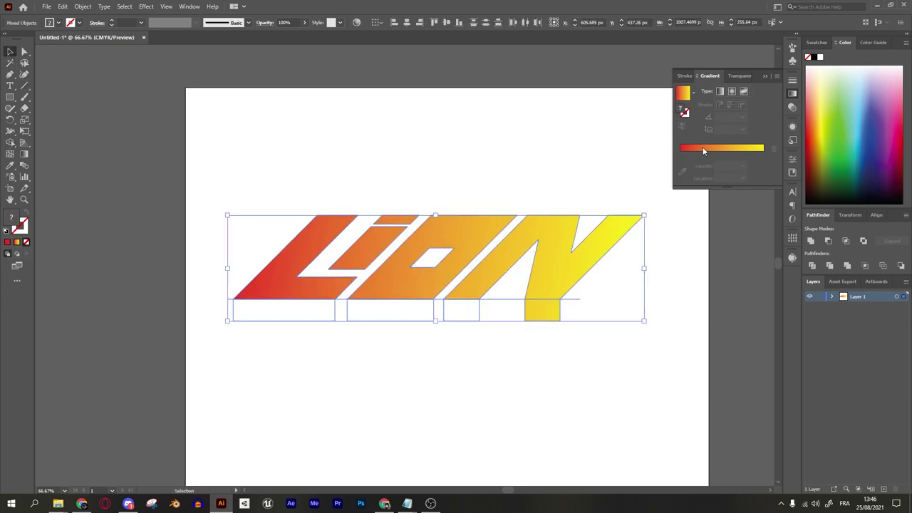
pyautogui.click(704, 151)
# Move the LION down on the artboard and back up into place
pyautogui.click(320, 291)
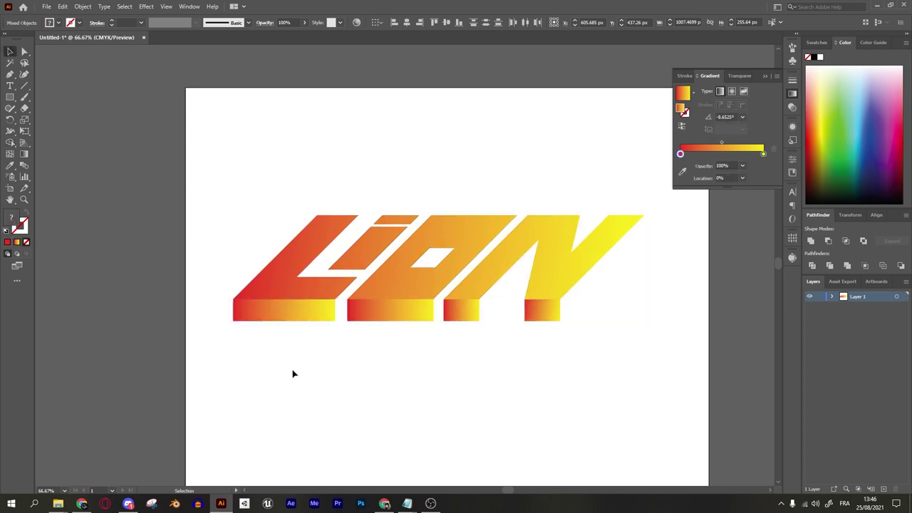
pyautogui.keyDown('shift'); pyautogui.click(541, 322); pyautogui.keyUp('shift')
pyautogui.moveTo(541, 321); pyautogui.dragTo(458, 470)
pyautogui.moveTo(187, 179); pyautogui.dragTo(603, 309)
pyautogui.moveTo(546, 428); pyautogui.dragTo(546, 261)
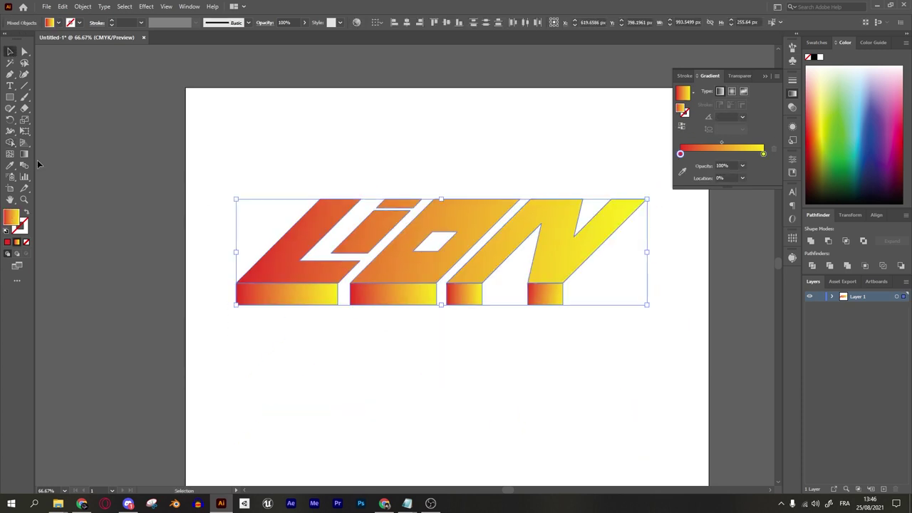
# Run one continuous gradient across all four base bars
pyautogui.press('g')
pyautogui.moveTo(583, 301); pyautogui.dragTo(642, 300)
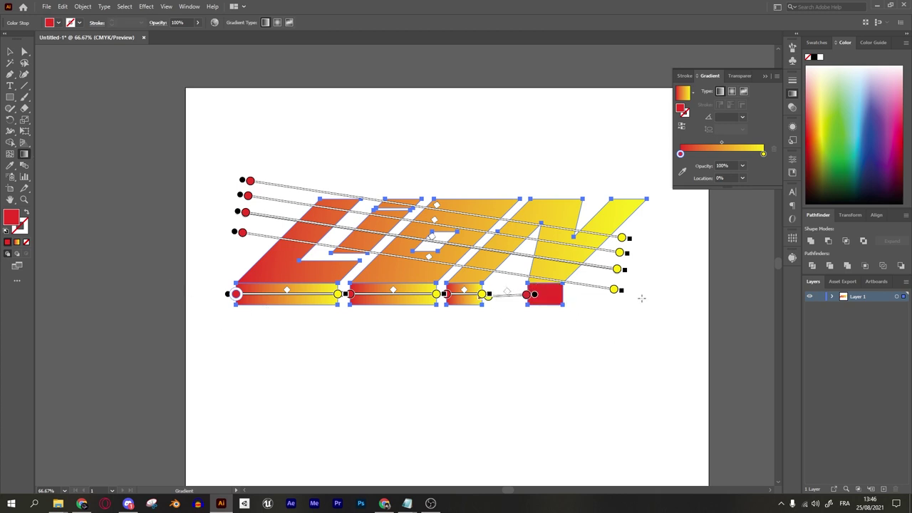
pyautogui.press('v')
pyautogui.moveTo(627, 381); pyautogui.dragTo(228, 296)
pyautogui.press('g')
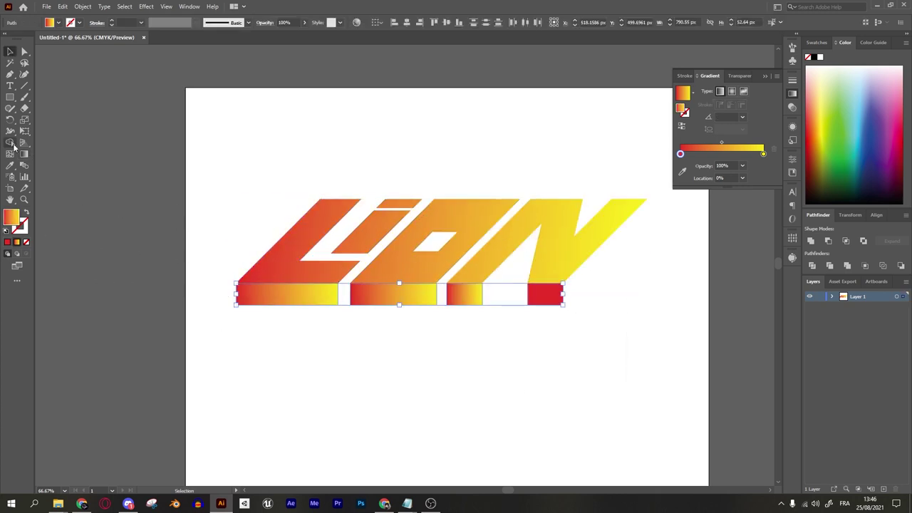
pyautogui.moveTo(628, 300); pyautogui.dragTo(54, 298)
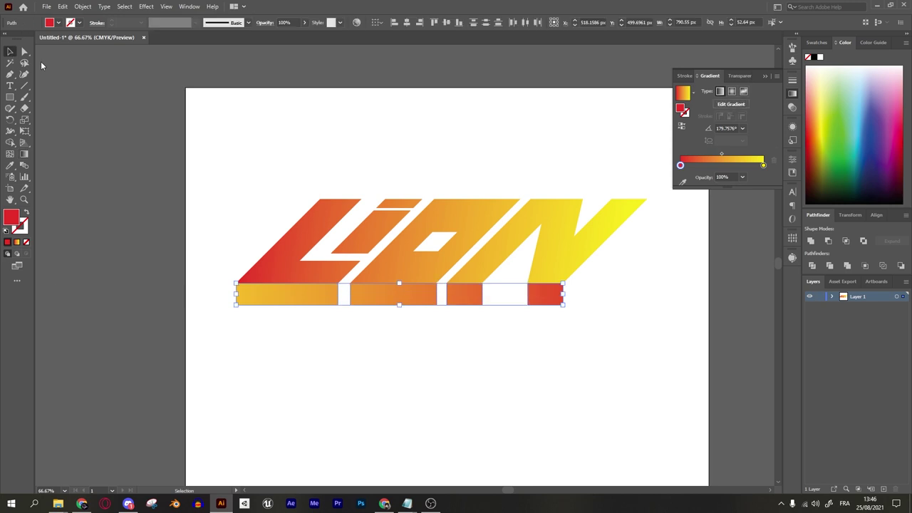
pyautogui.press('v')
# Reposition the LION and nudge the letters' top anchors down slightly
pyautogui.hotkey('ctrl', 'shift', 'a')
pyautogui.hotkey('ctrl', '-')
pyautogui.moveTo(510, 275)
pyautogui.mouseDown()
pyautogui.moveTo(533, 287)
pyautogui.moveTo(518, 307)
pyautogui.mouseUp()
pyautogui.click(22, 51)
pyautogui.moveTo(243, 202)
pyautogui.mouseDown()
pyautogui.moveTo(596, 271)
pyautogui.moveTo(591, 279)
pyautogui.mouseUp()
pyautogui.hotkey('shift', 'Down')
pyautogui.hotkey('shift', 'Down')
pyautogui.hotkey('shift', 'Down')
pyautogui.hotkey('ctrl', 'shift', 'a')
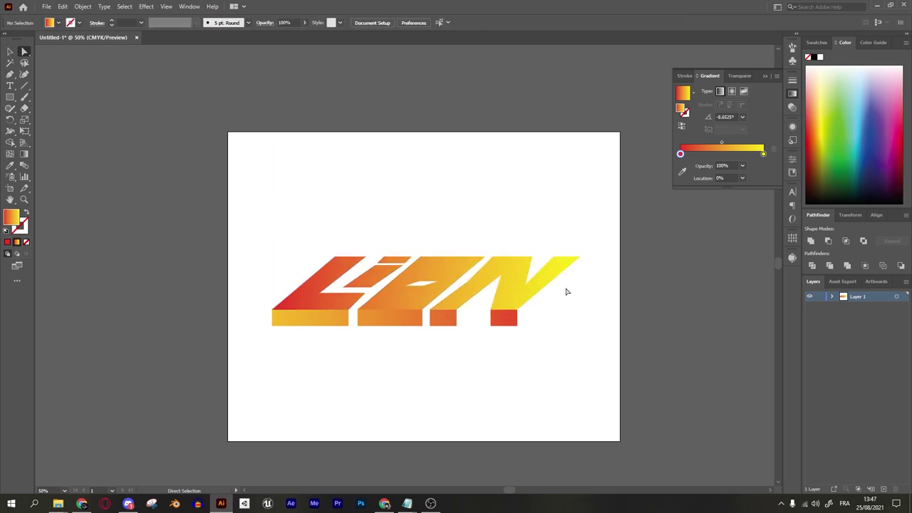
# Undo recent edits and rerun the base bars' gradient left to right
pyautogui.hotkey('ctrl', 'z')
pyautogui.hotkey('ctrl', 'z')
pyautogui.hotkey('ctrl', 'z')
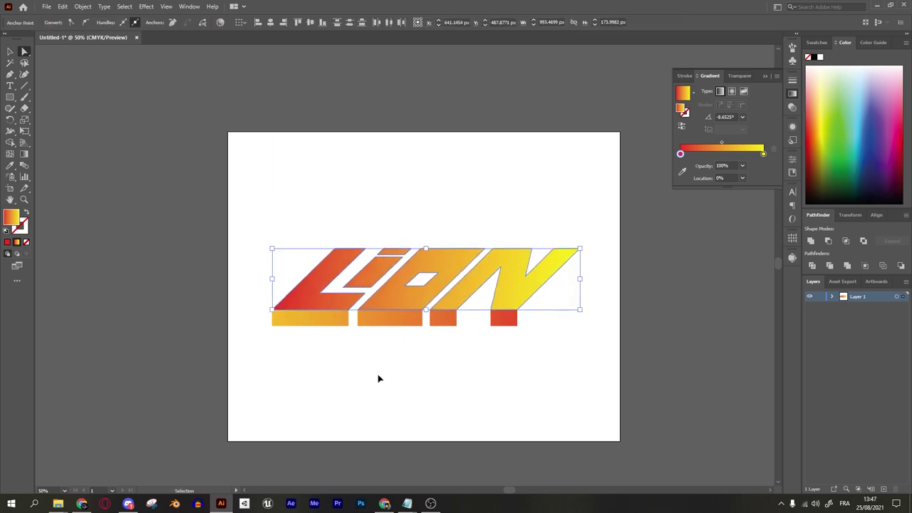
pyautogui.hotkey('ctrl', 'z')
pyautogui.hotkey('ctrl', 'z')
pyautogui.hotkey('ctrl', 'shift', 'a')
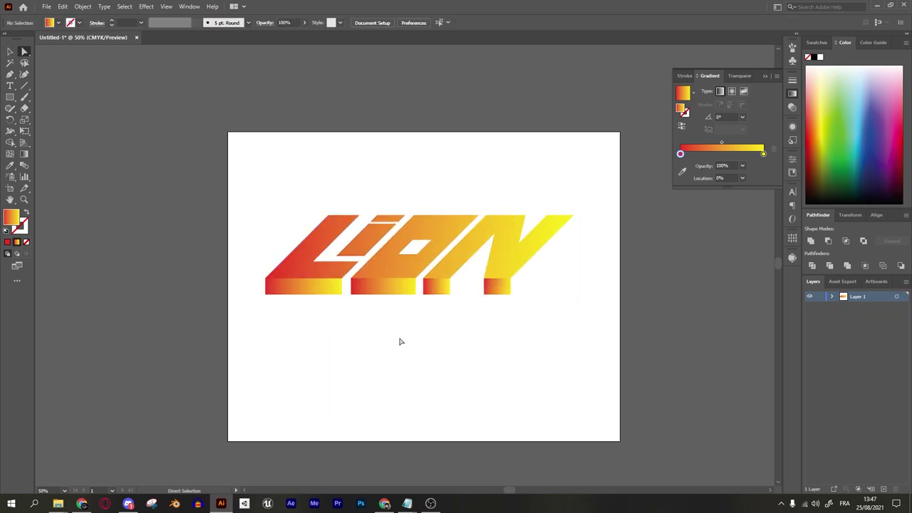
pyautogui.hotkey('ctrl', 'z')
pyautogui.hotkey('ctrl', 'z')
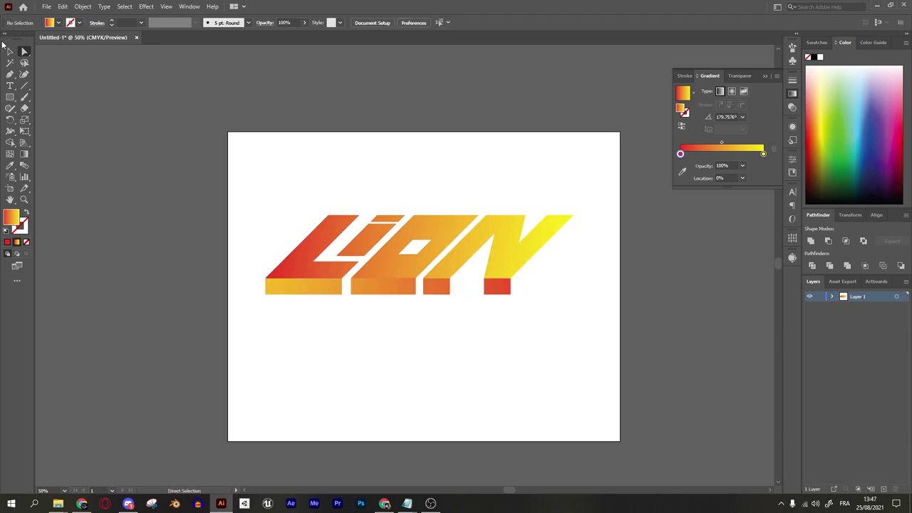
pyautogui.press('v')
pyautogui.hotkey('ctrl', 'a')
pyautogui.click(23, 154)
pyautogui.hotkey('ctrl', 'shift', 'a')
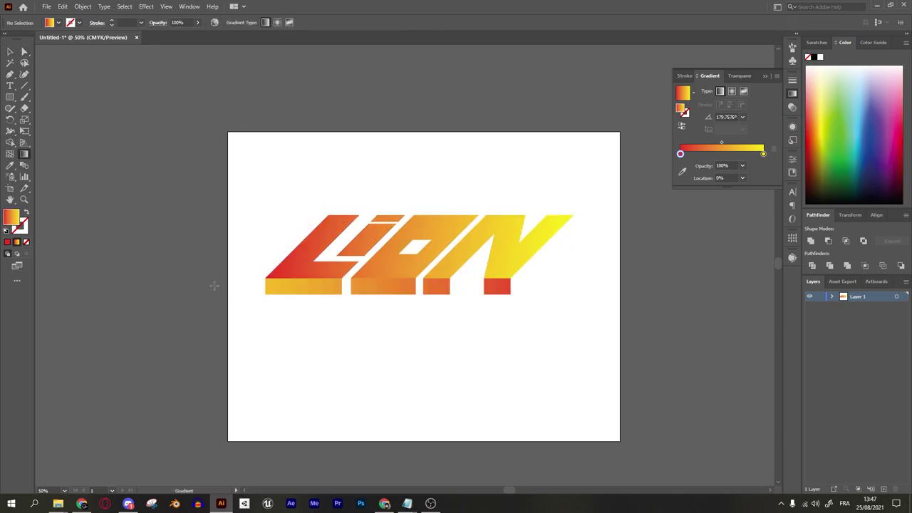
pyautogui.moveTo(563, 349)
pyautogui.mouseDown()
pyautogui.moveTo(259, 291)
pyautogui.moveTo(526, 287)
pyautogui.mouseUp()
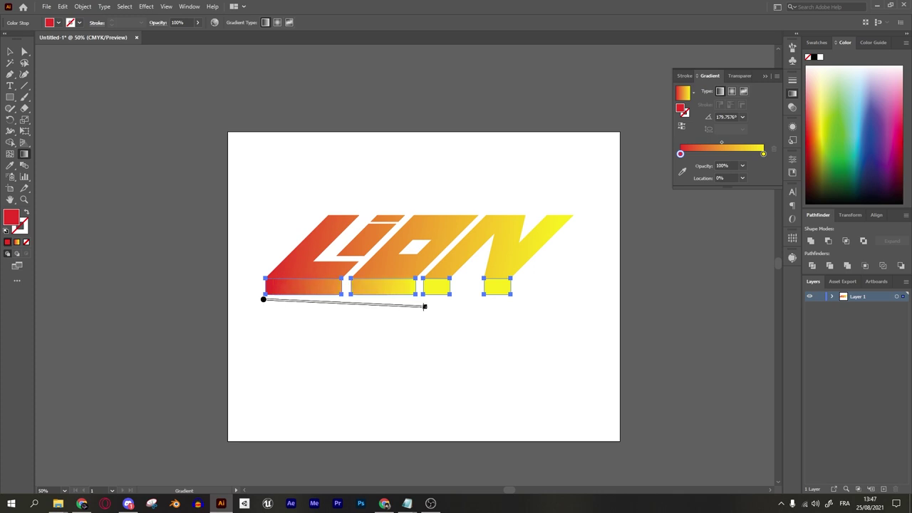
# Darken the yellow gradient stop on the base bars for a darker 3D edge
pyautogui.press('v')
pyautogui.click(300, 140)
pyautogui.moveTo(533, 326)
pyautogui.mouseDown()
pyautogui.moveTo(234, 293)
pyautogui.moveTo(235, 285)
pyautogui.mouseUp()
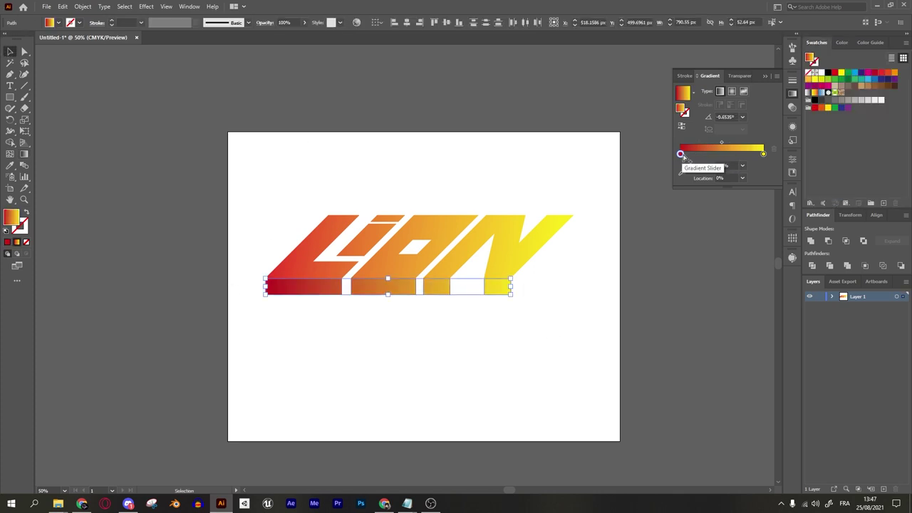
pyautogui.click(550, 336)
pyautogui.moveTo(265, 292); pyautogui.dragTo(265, 289)
pyautogui.doubleClick(764, 153)
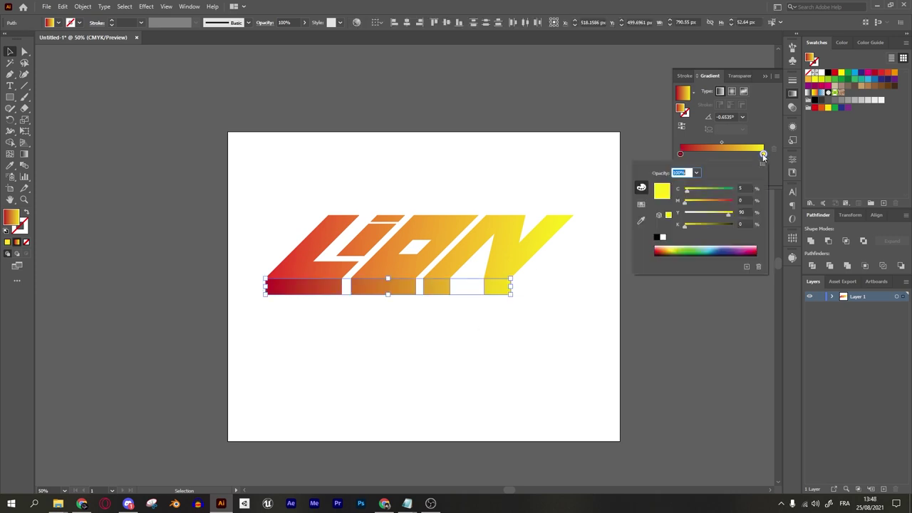
pyautogui.click(696, 224)
pyautogui.click(581, 297)
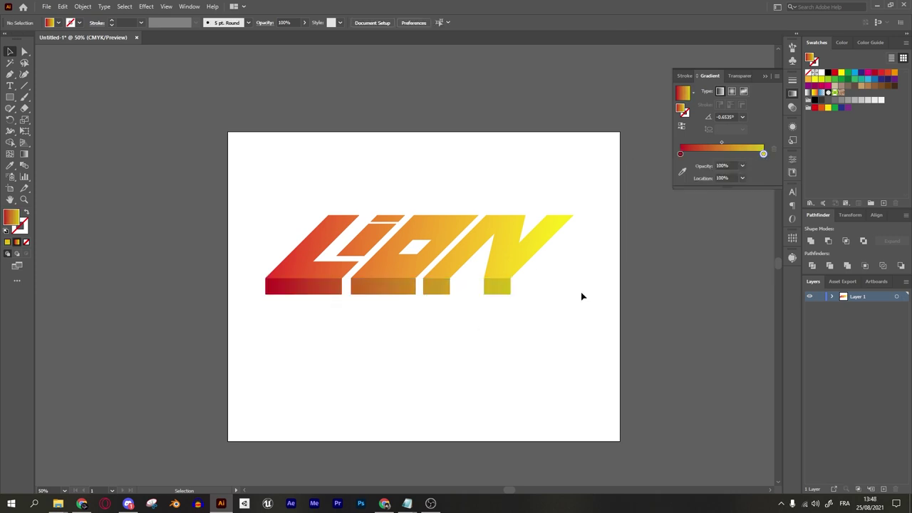